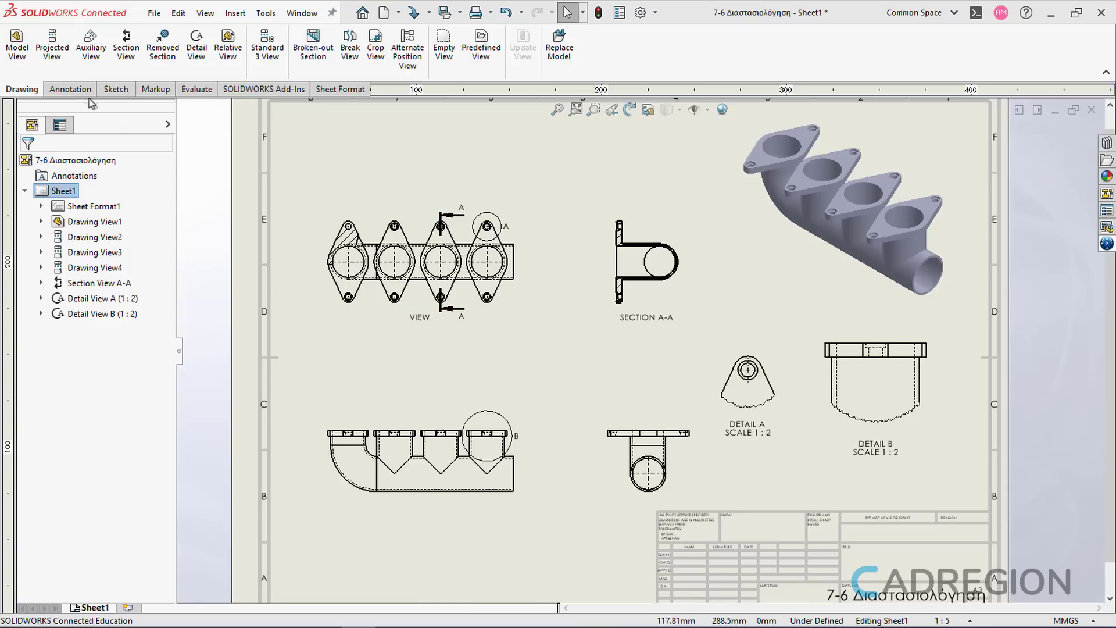
Step: Add a diameter dimension to the outer edge of the pipe outlet in the front view
click(70, 89)
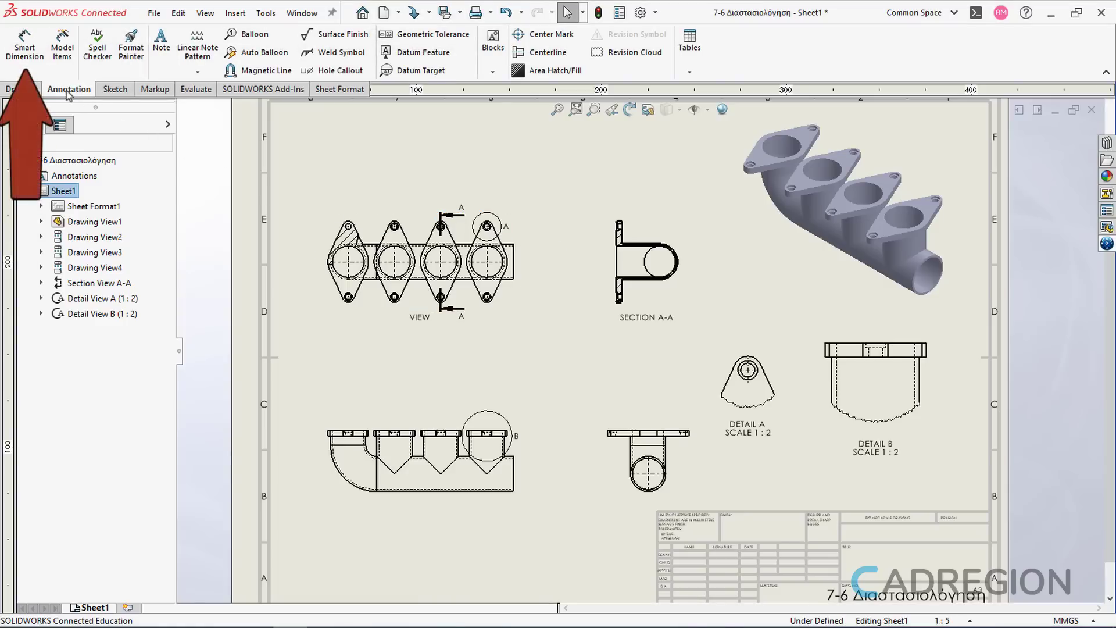
click(39, 60)
scroll(444, 491, down, 3)
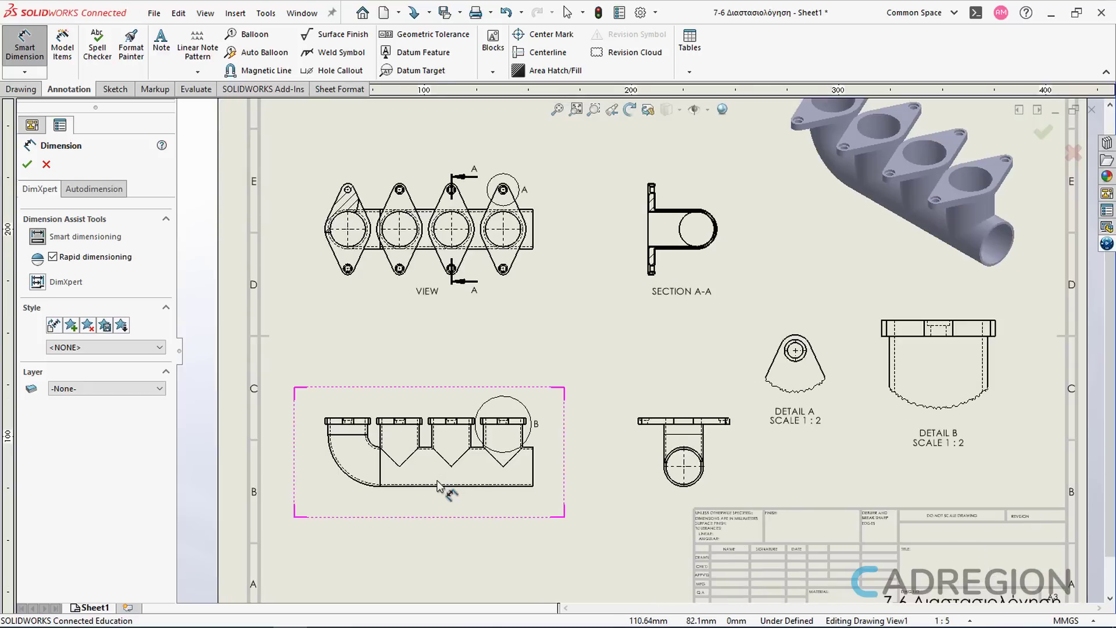
scroll(451, 480, down, 3)
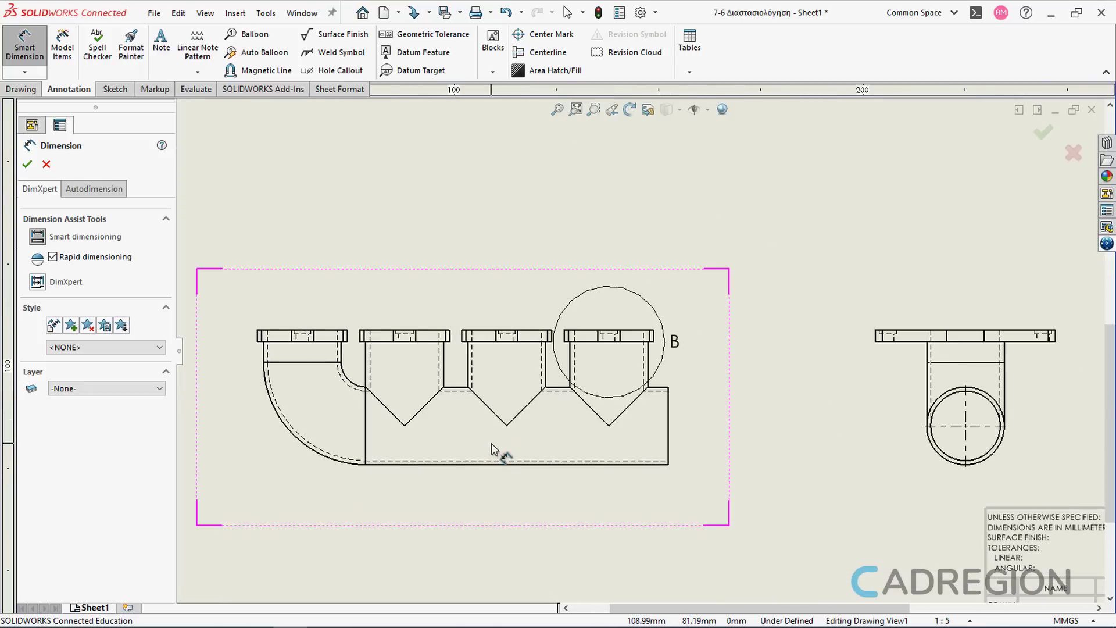
middle_drag(500, 453, 529, 460)
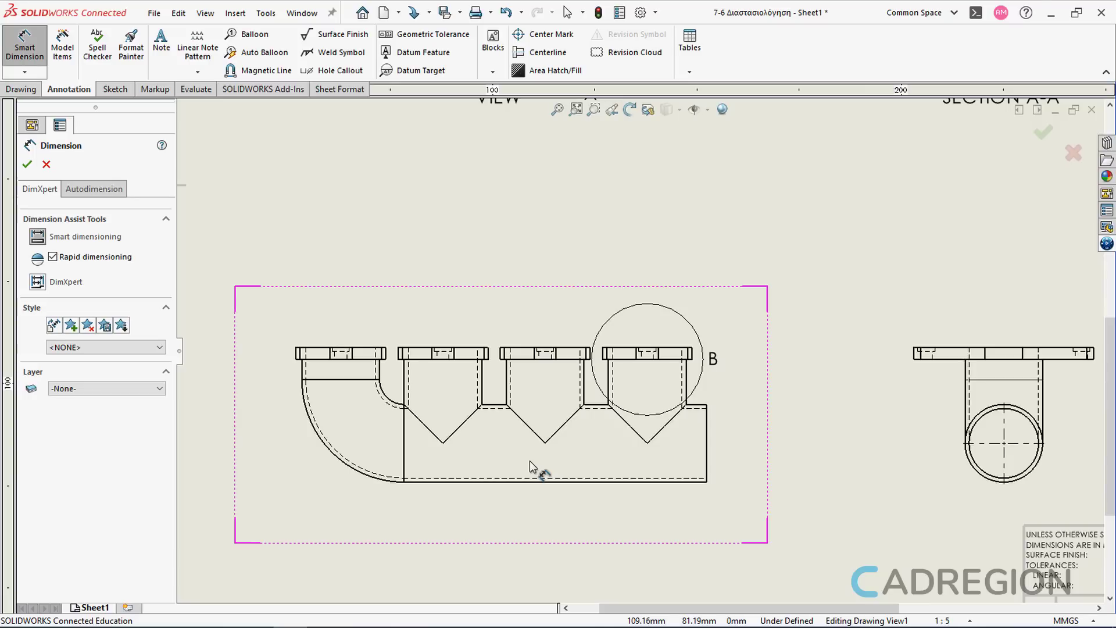
click(706, 465)
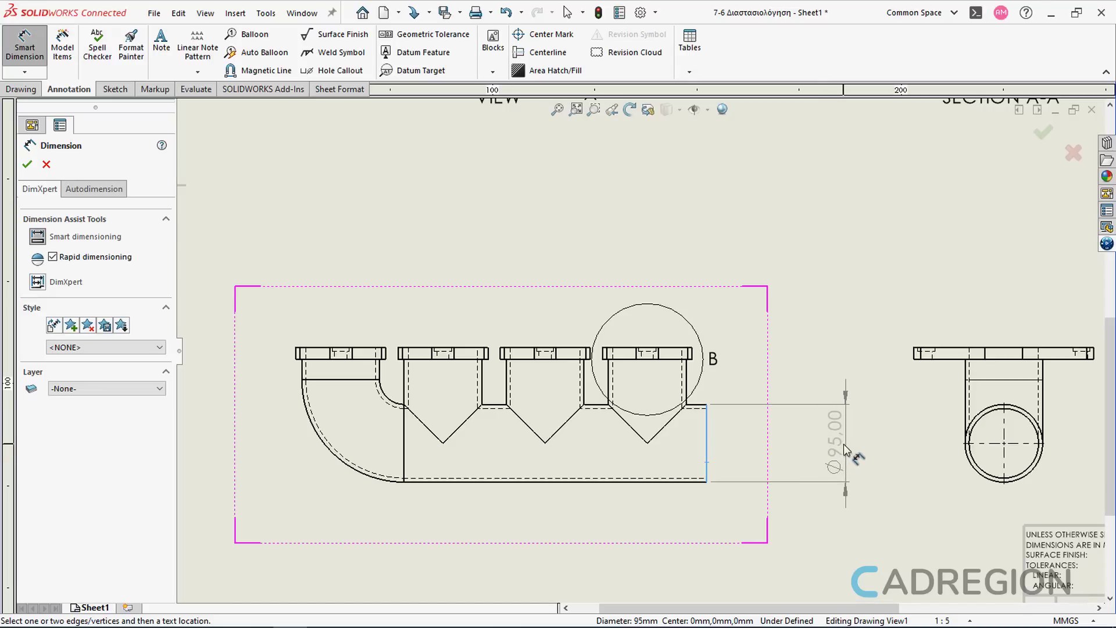
click(843, 444)
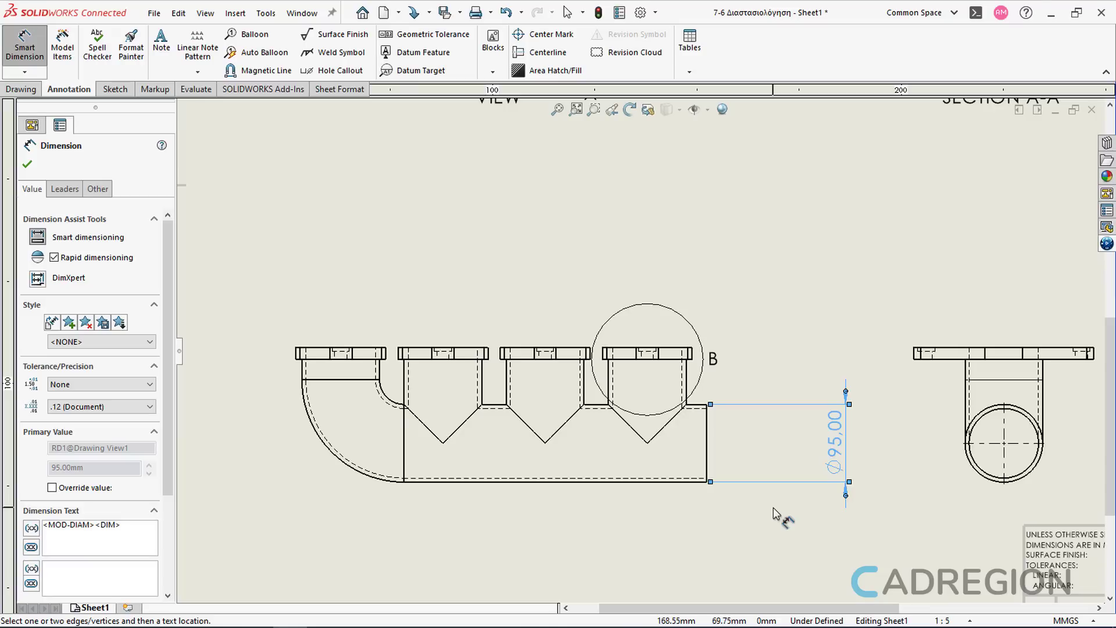
Step: Add a diameter dimension to the inner edge of the pipe outlet, placed beside the outer diameter
click(706, 408)
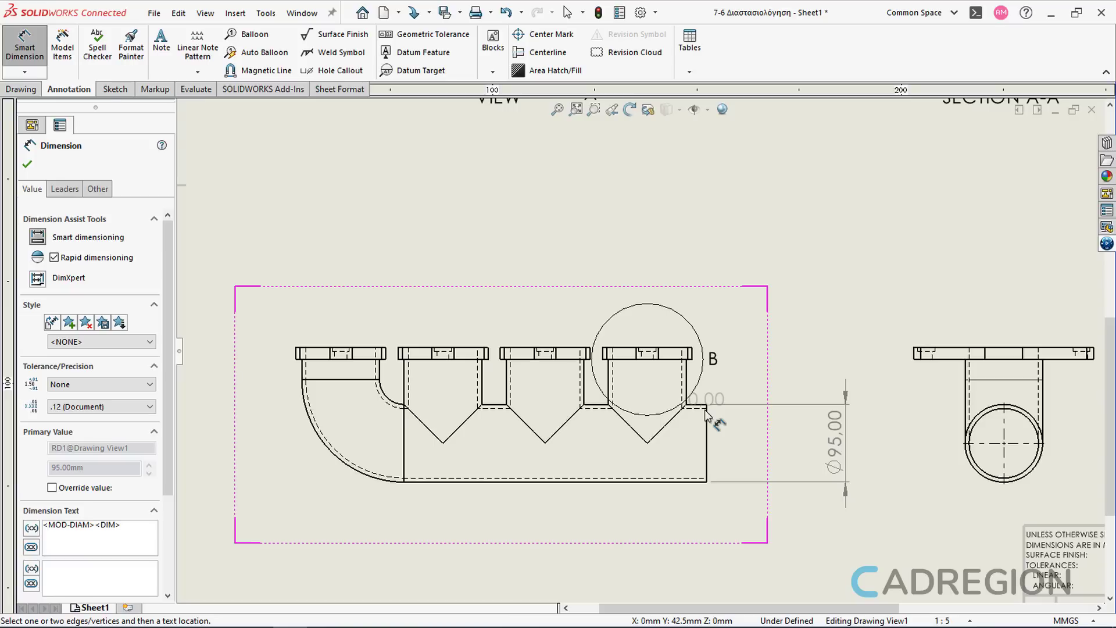
click(706, 479)
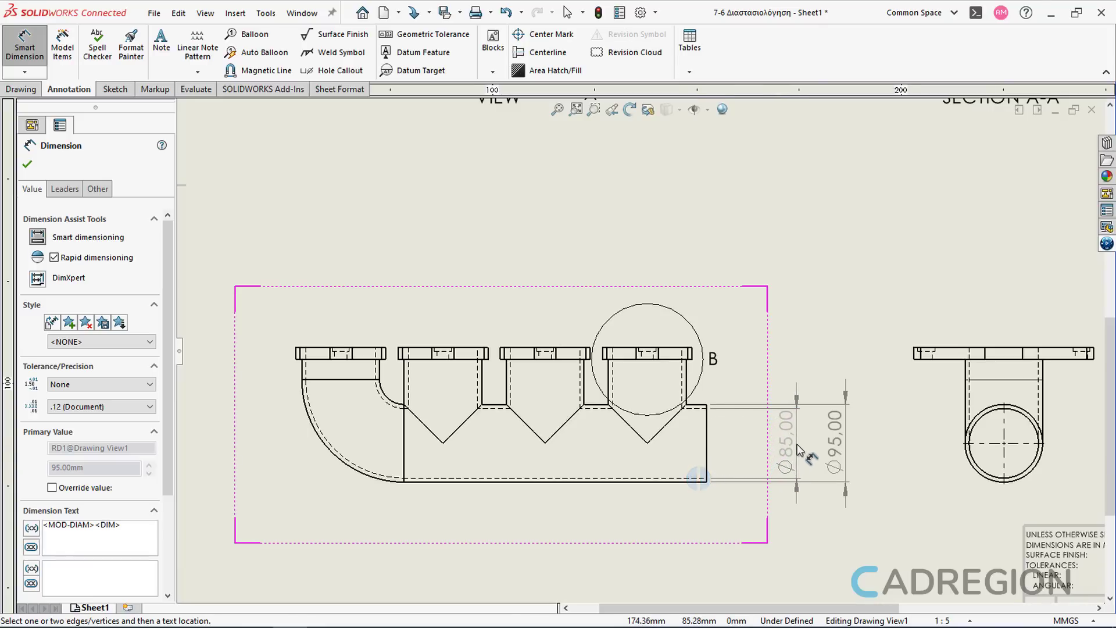
click(797, 450)
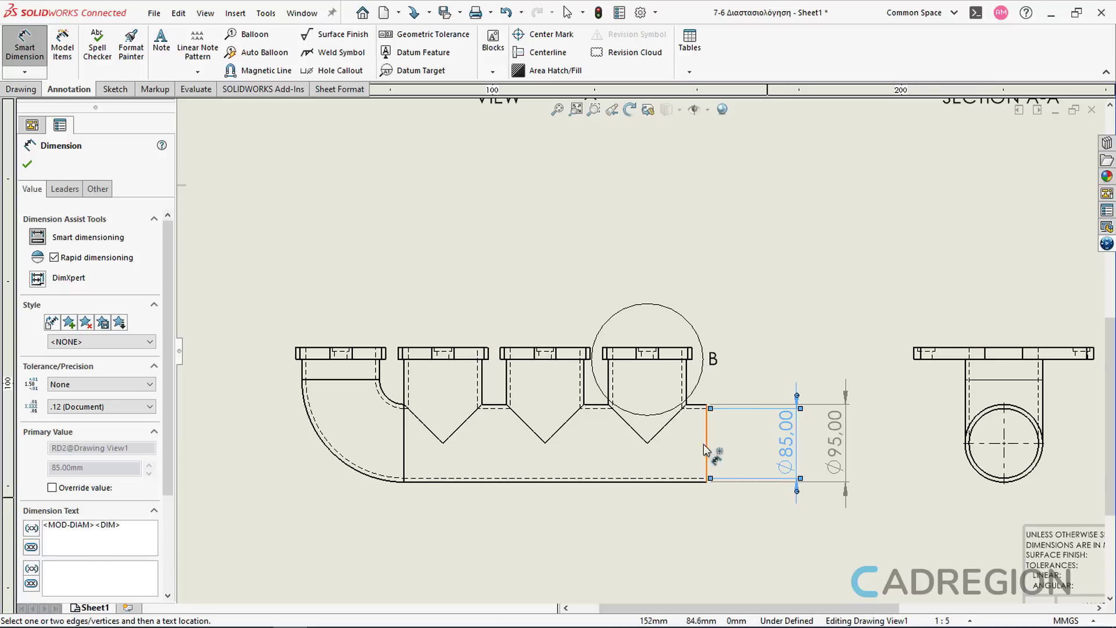
Step: Dimension the height from the pipe top to the last flange's top and the flange's thickness
click(687, 385)
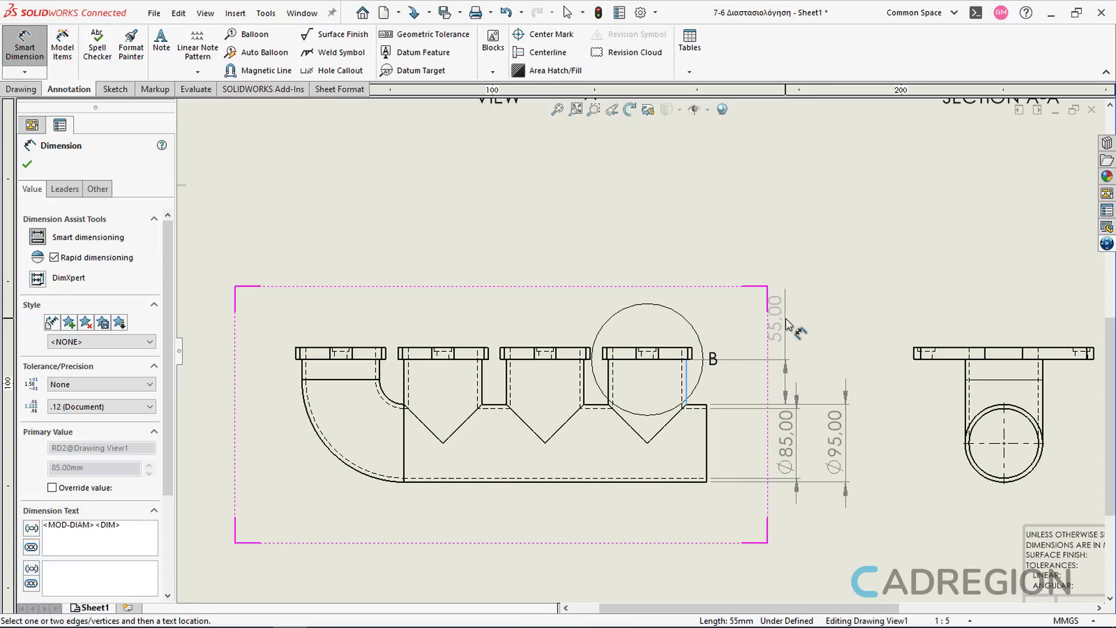
click(787, 324)
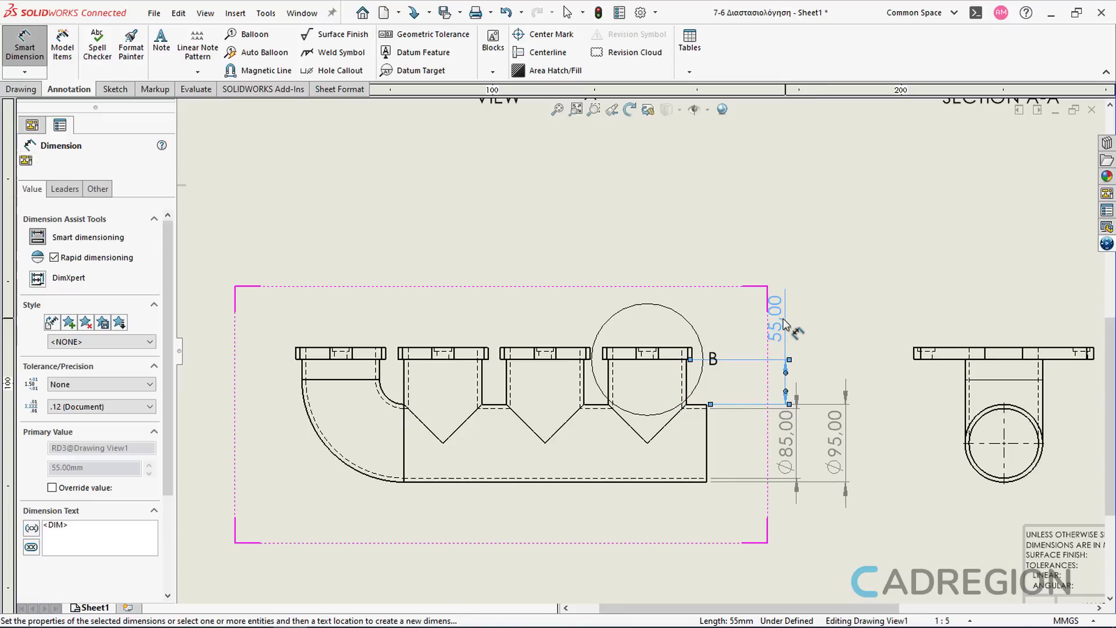
click(692, 352)
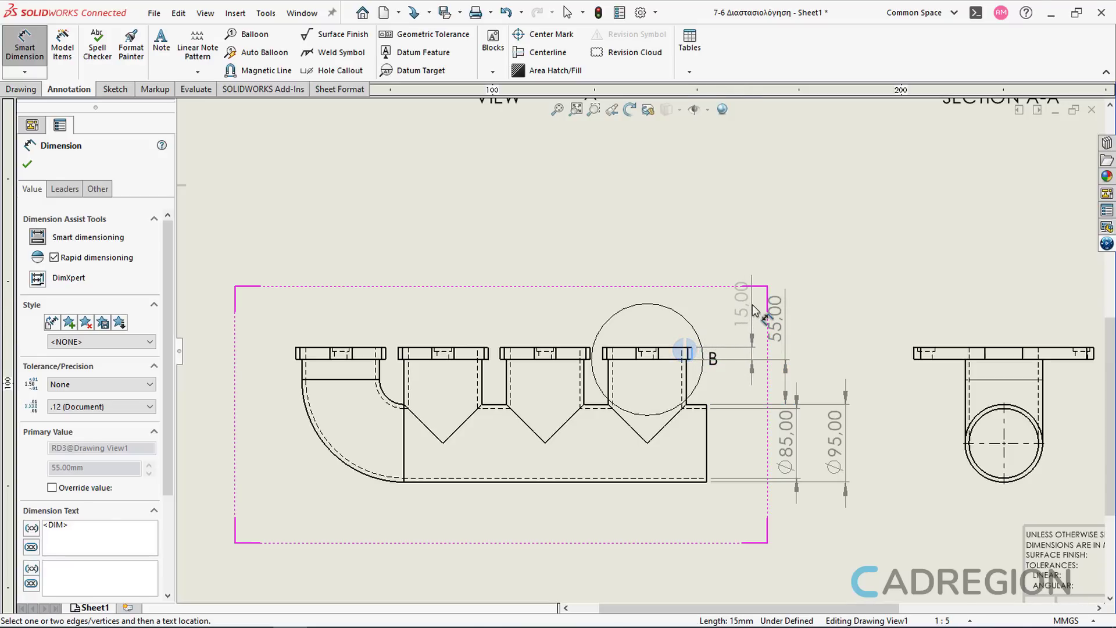
click(753, 310)
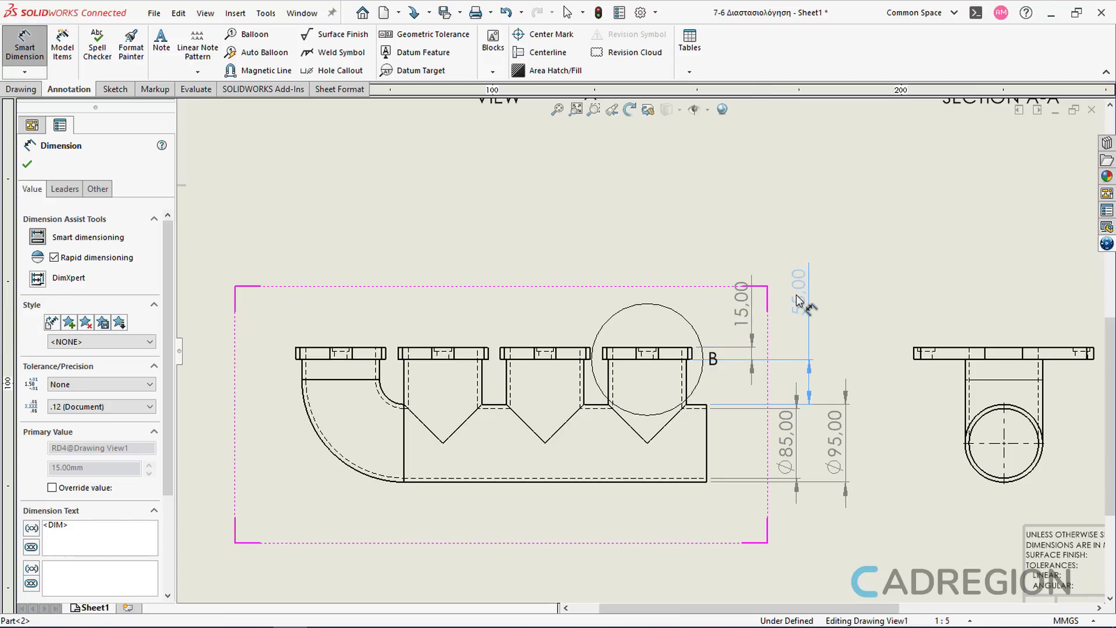
Step: Reposition the flange thickness dimension's text and exit the dimension command
click(773, 308)
drag(741, 302, 760, 300)
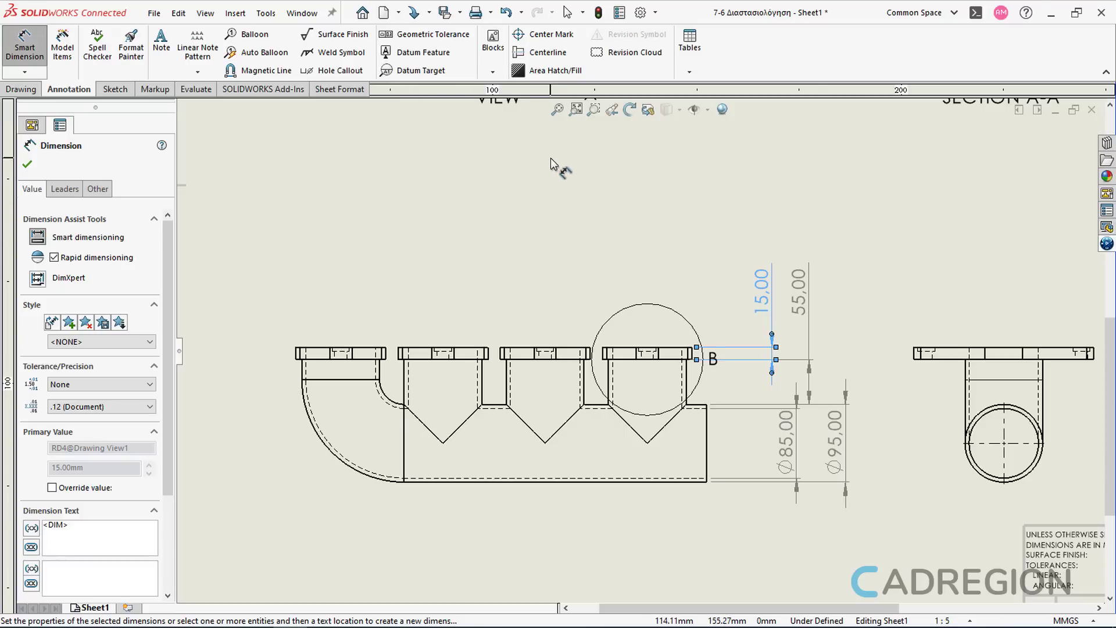
key(Escape)
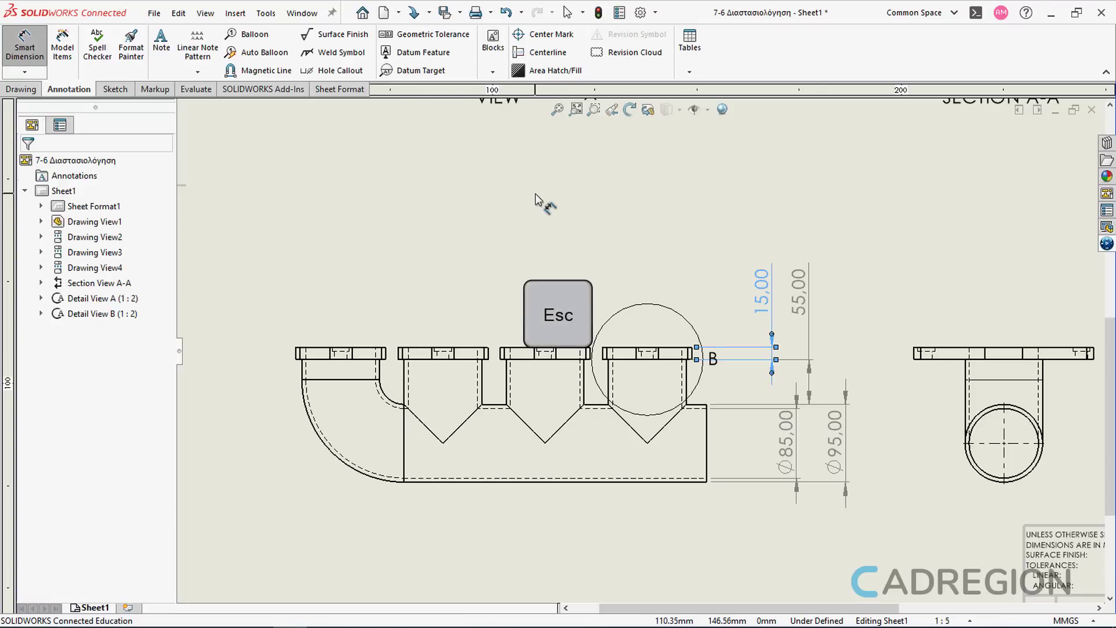
key(Escape)
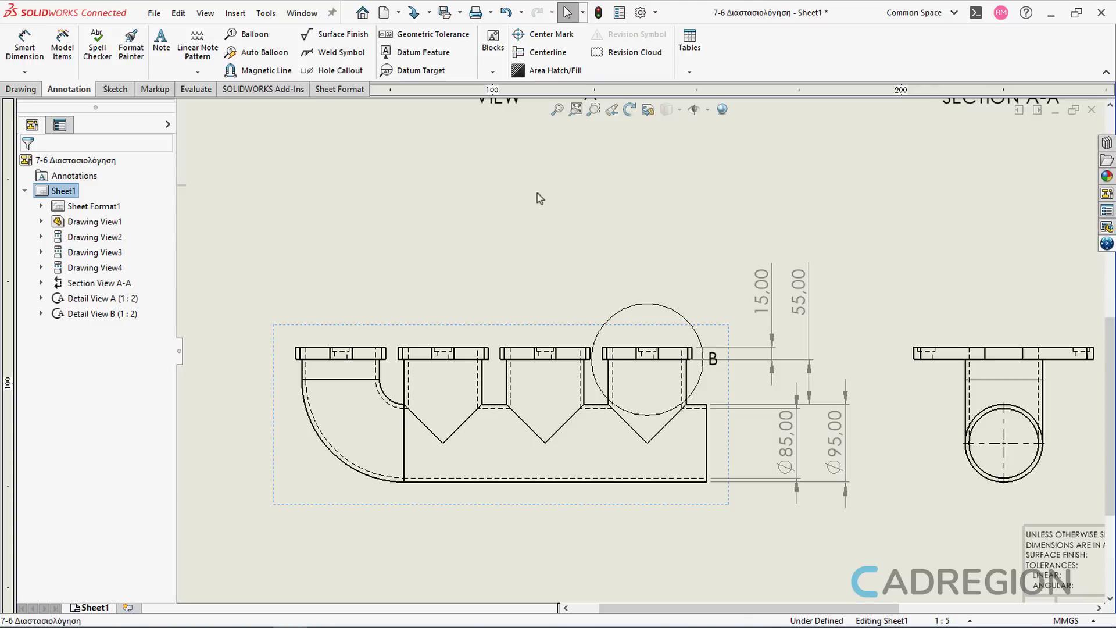
Step: Insert centerlines through the second, third and fourth flanges by picking each flange's two side edges
click(542, 52)
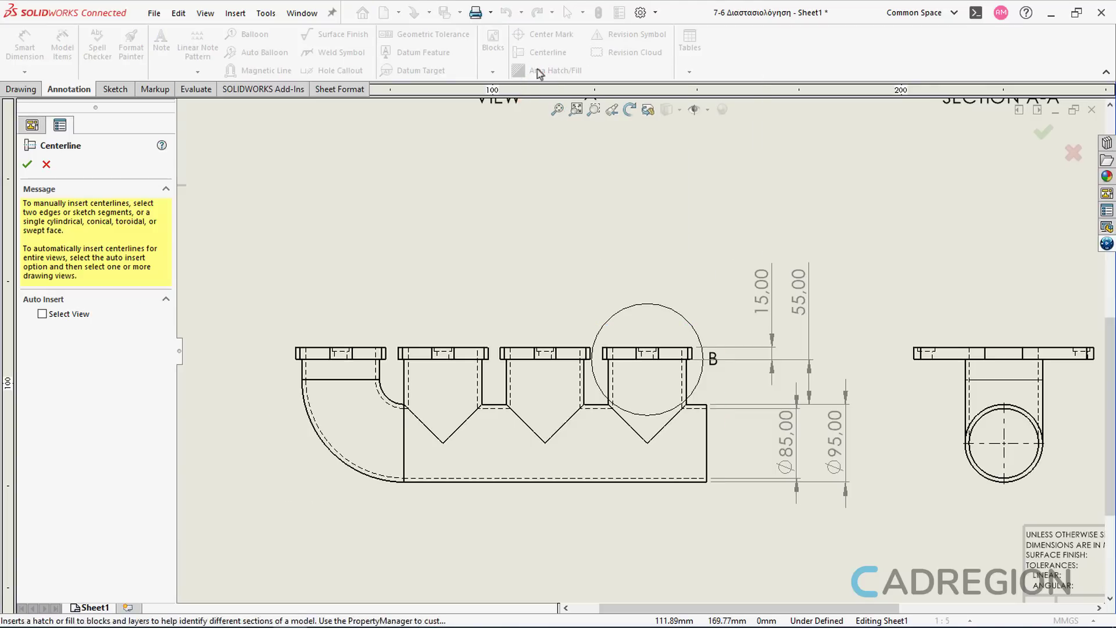
click(398, 354)
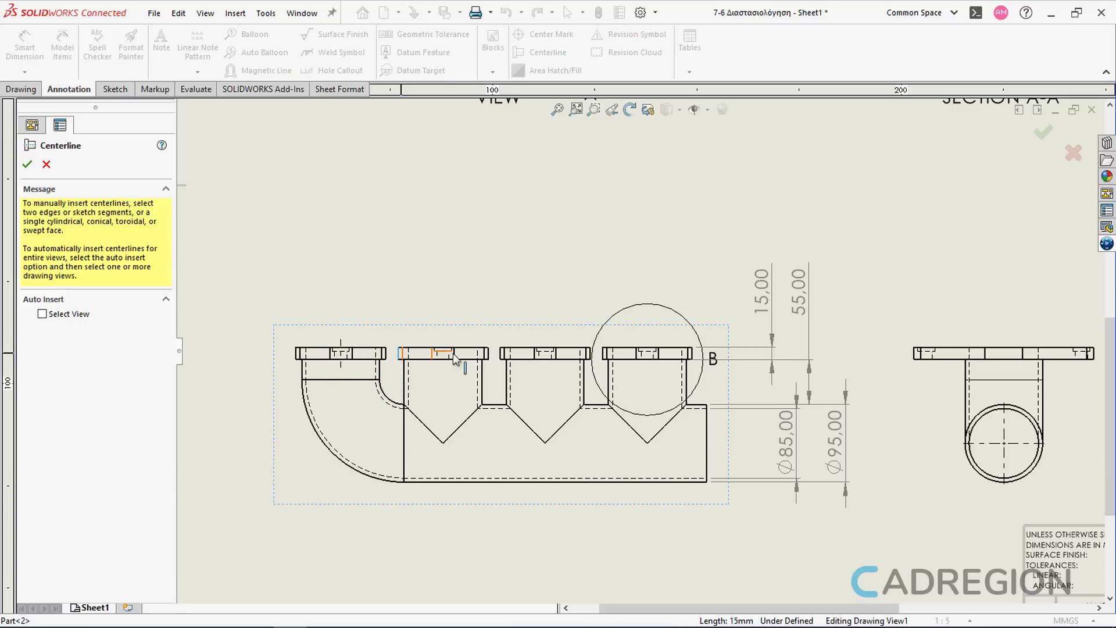
click(488, 354)
click(501, 356)
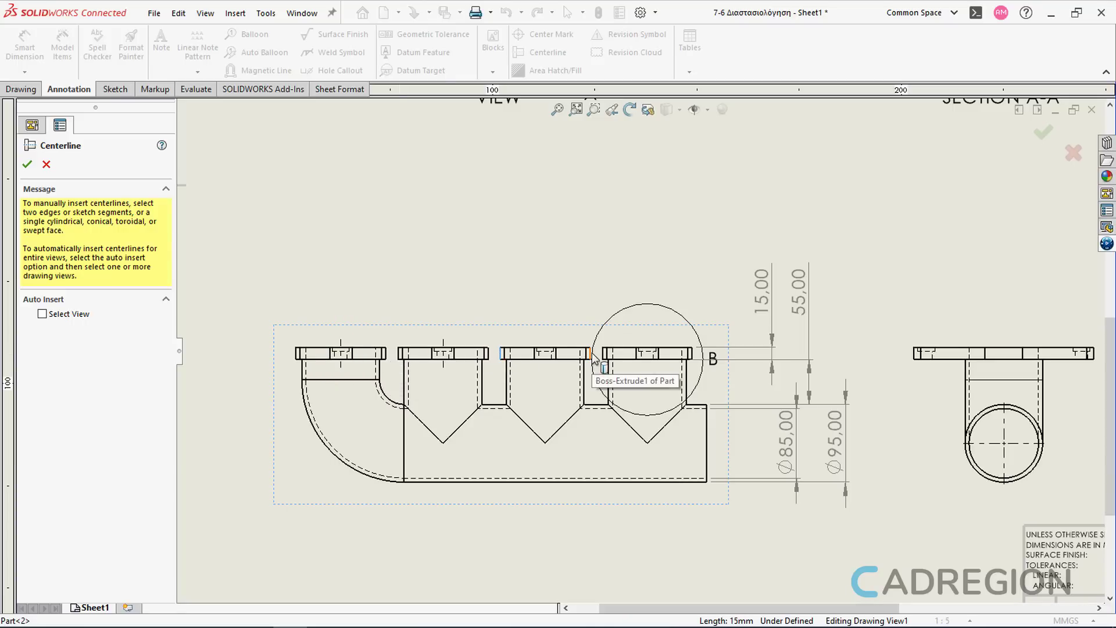
click(590, 356)
click(603, 356)
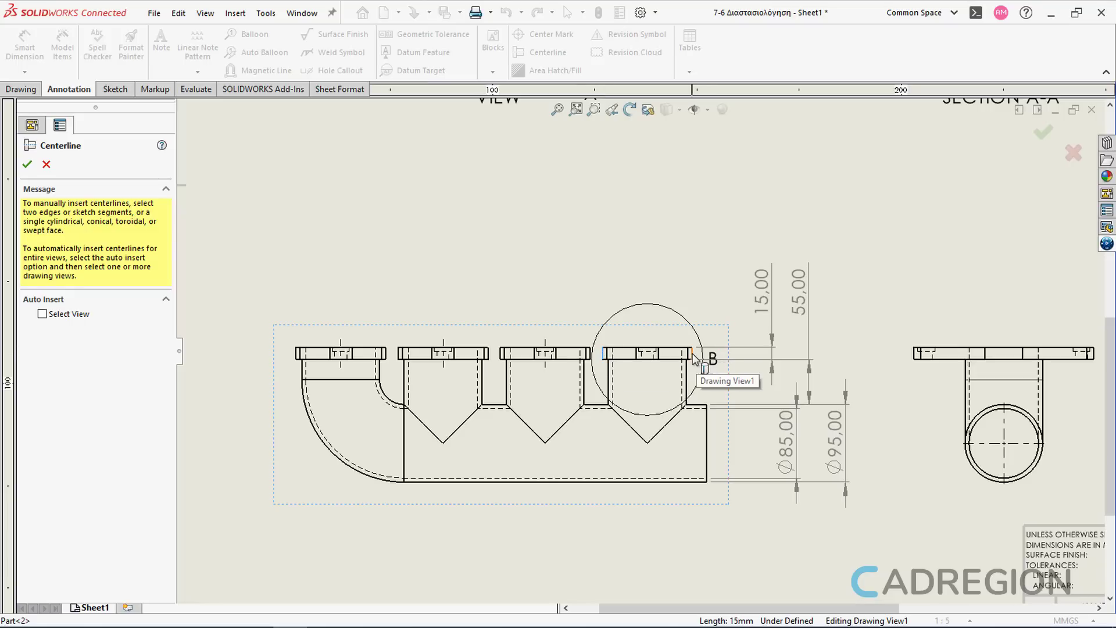
click(693, 355)
key(Escape)
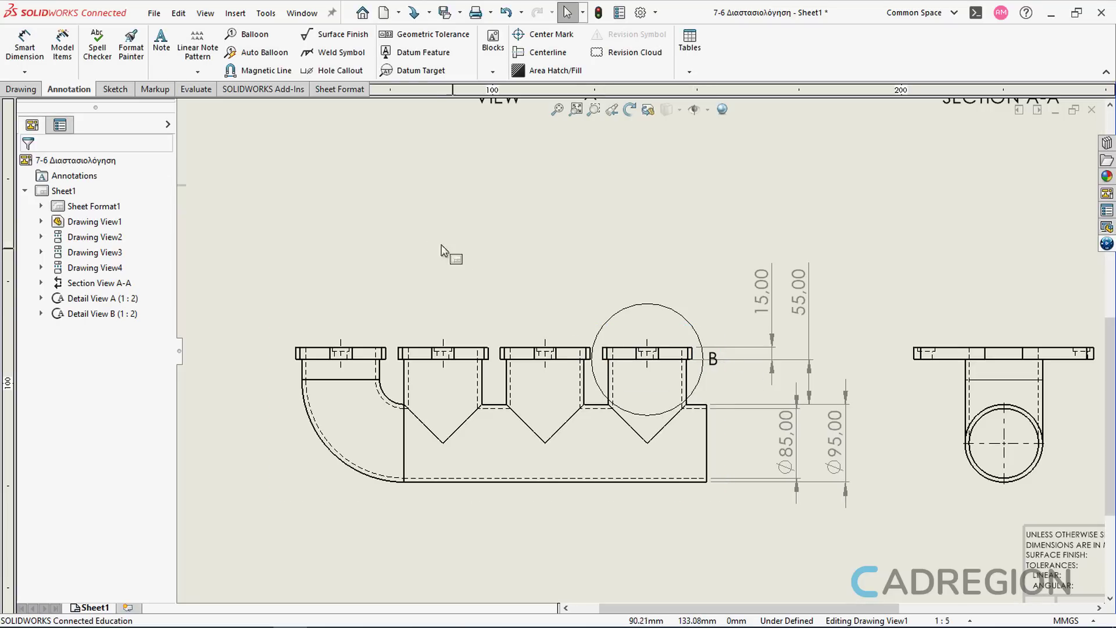
Step: Create a chain dimension linking the four flange centerlines
click(25, 71)
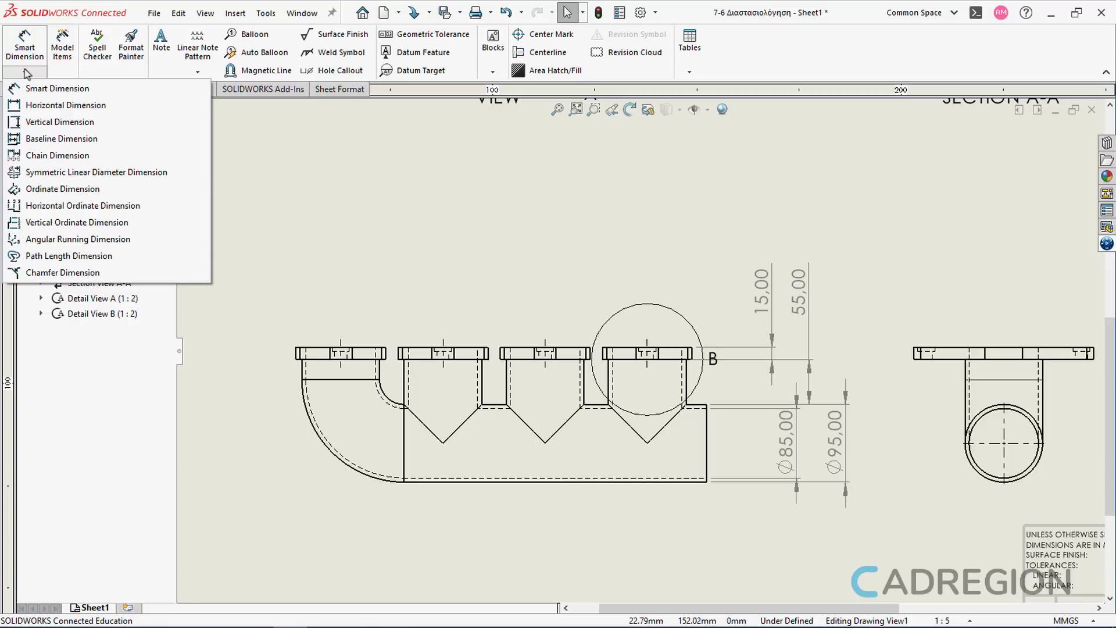
click(99, 162)
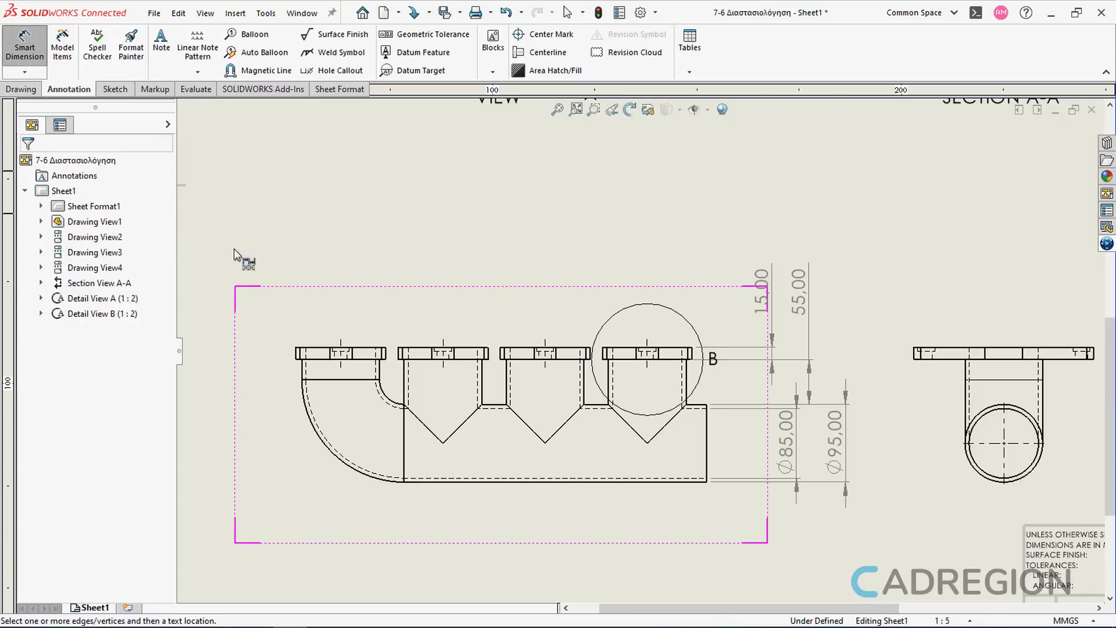
click(340, 341)
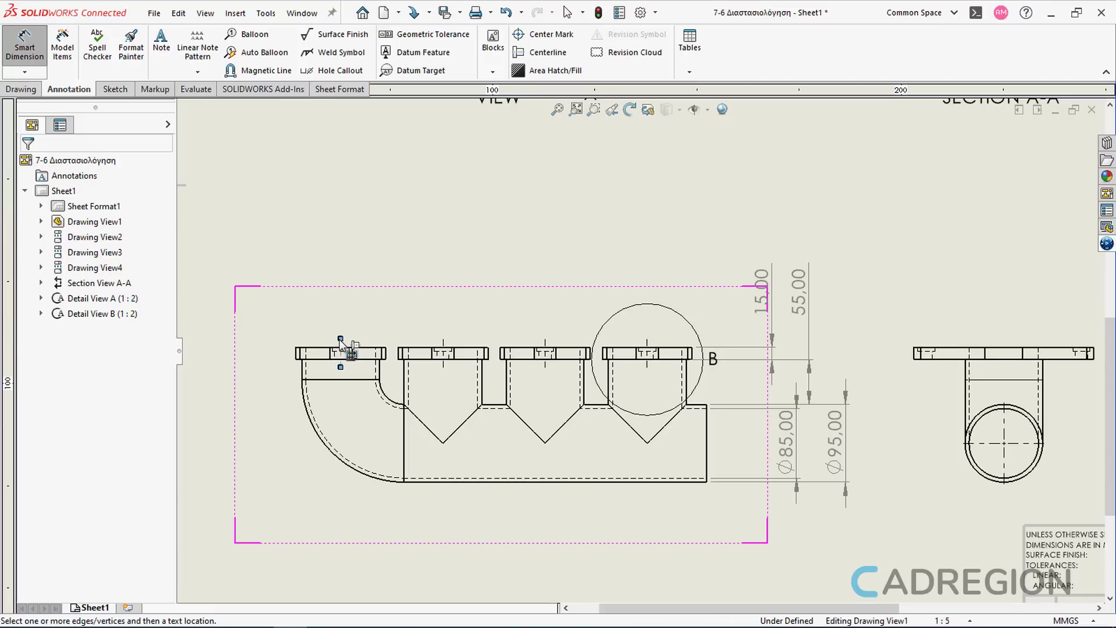
click(442, 337)
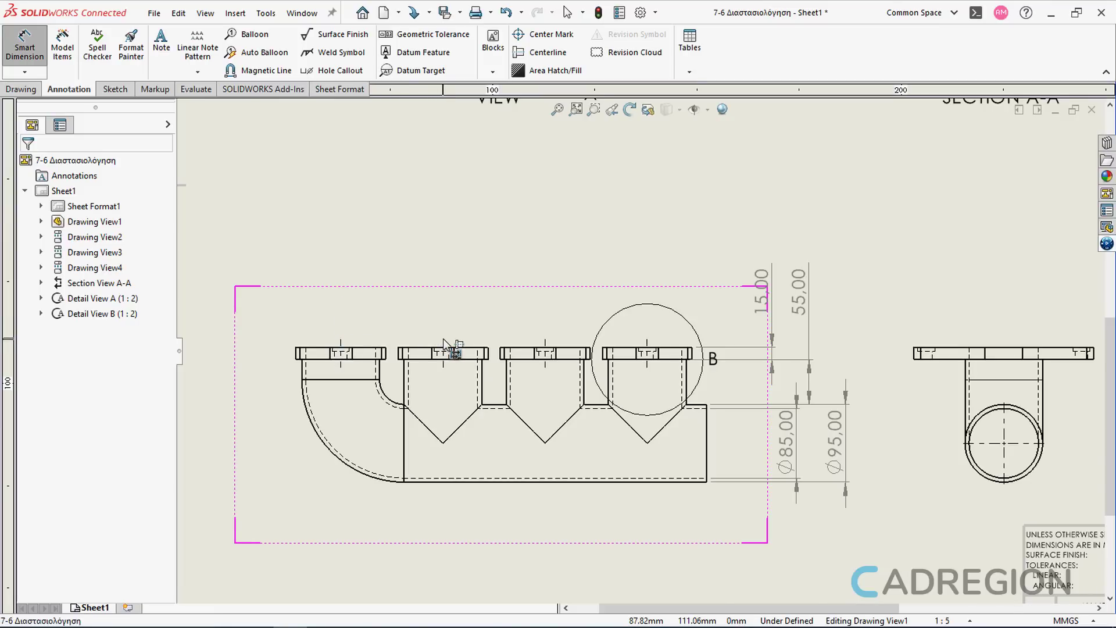
click(545, 336)
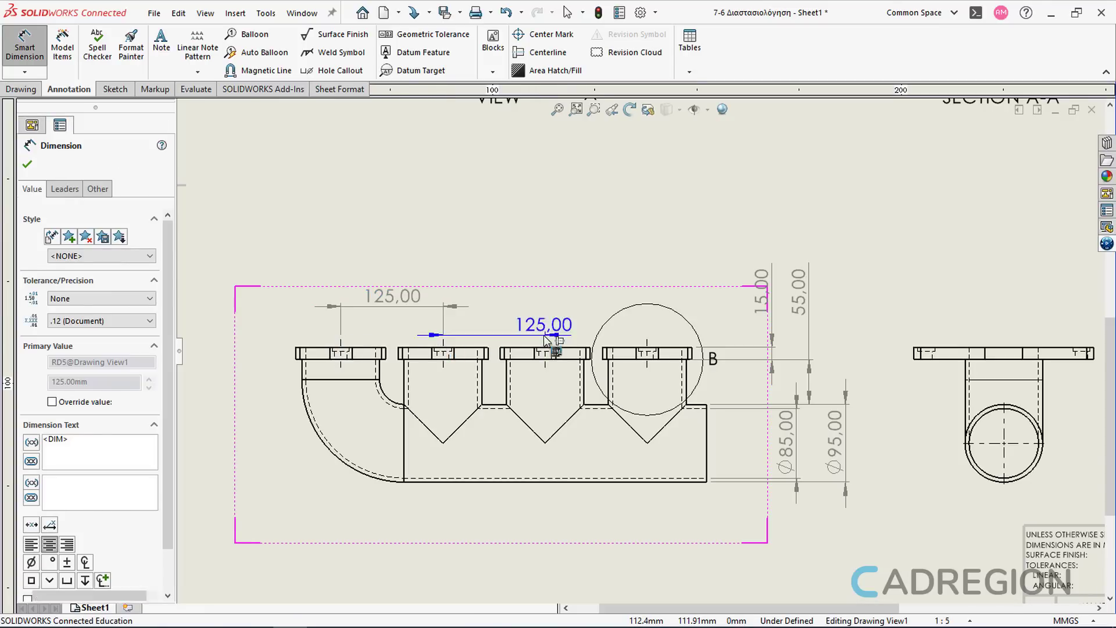
click(646, 336)
key(Escape)
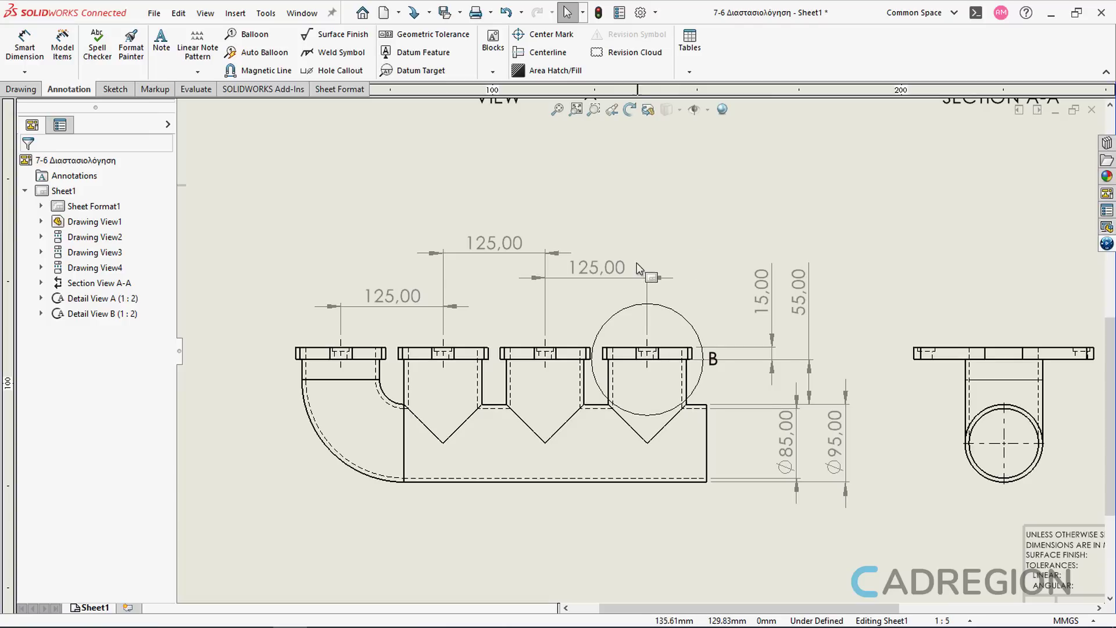
Step: Add the pipe outlet's end edge to the dimension chain after the last flange centerline
click(624, 278)
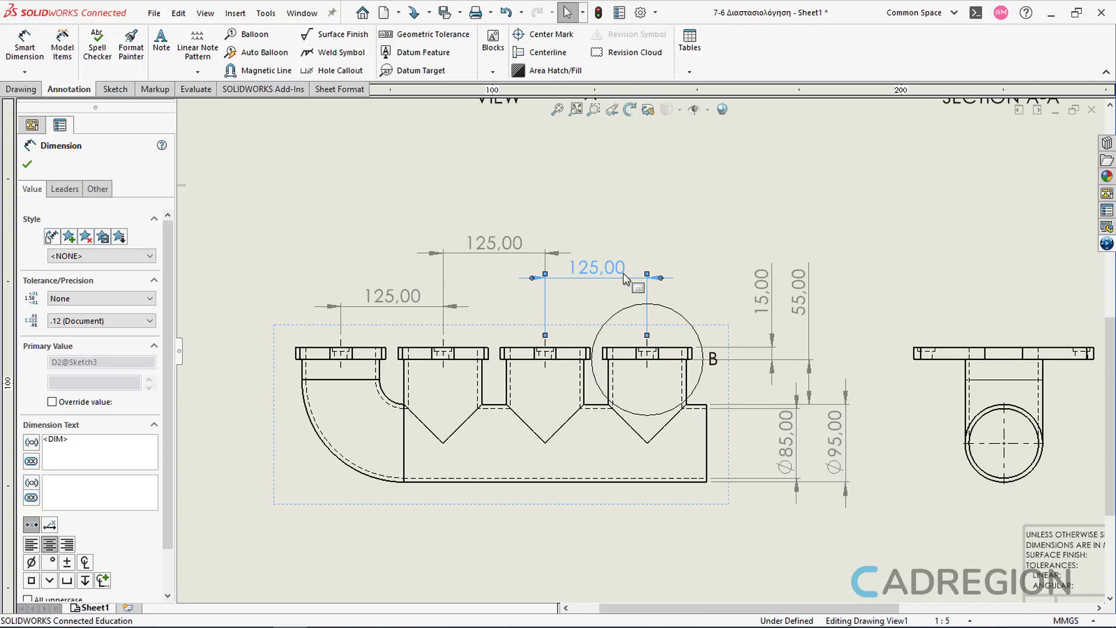
right_click(624, 276)
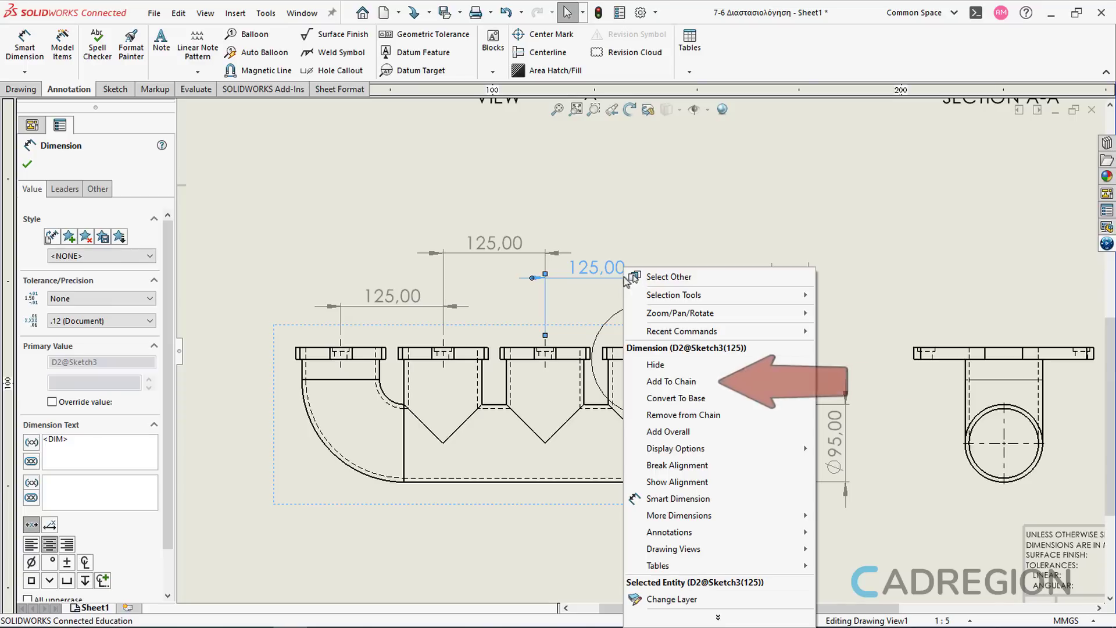
click(671, 381)
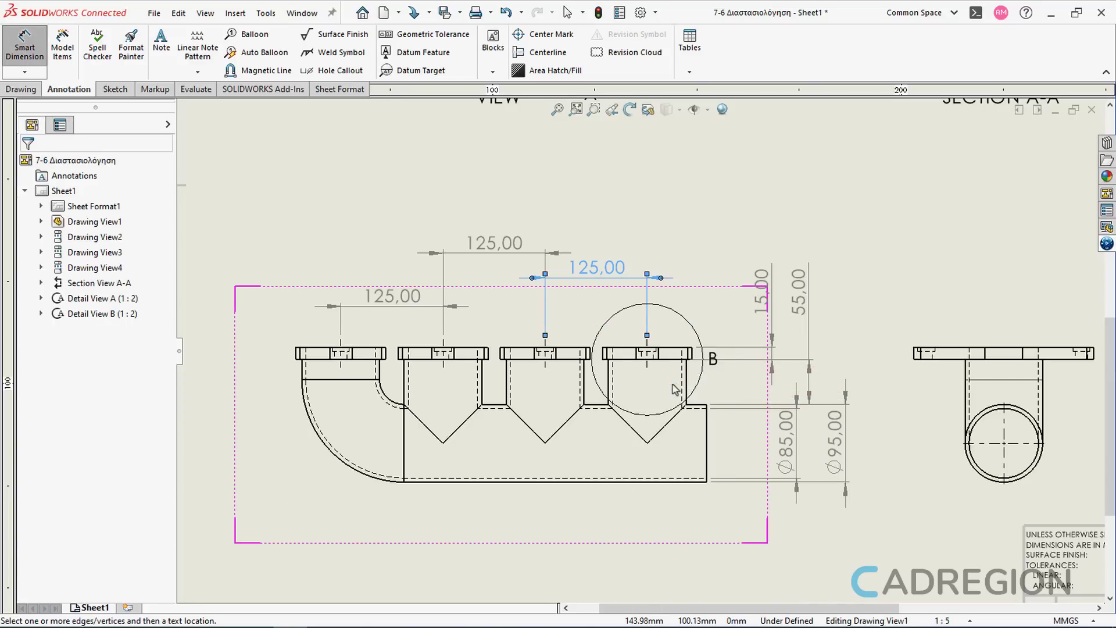
click(707, 415)
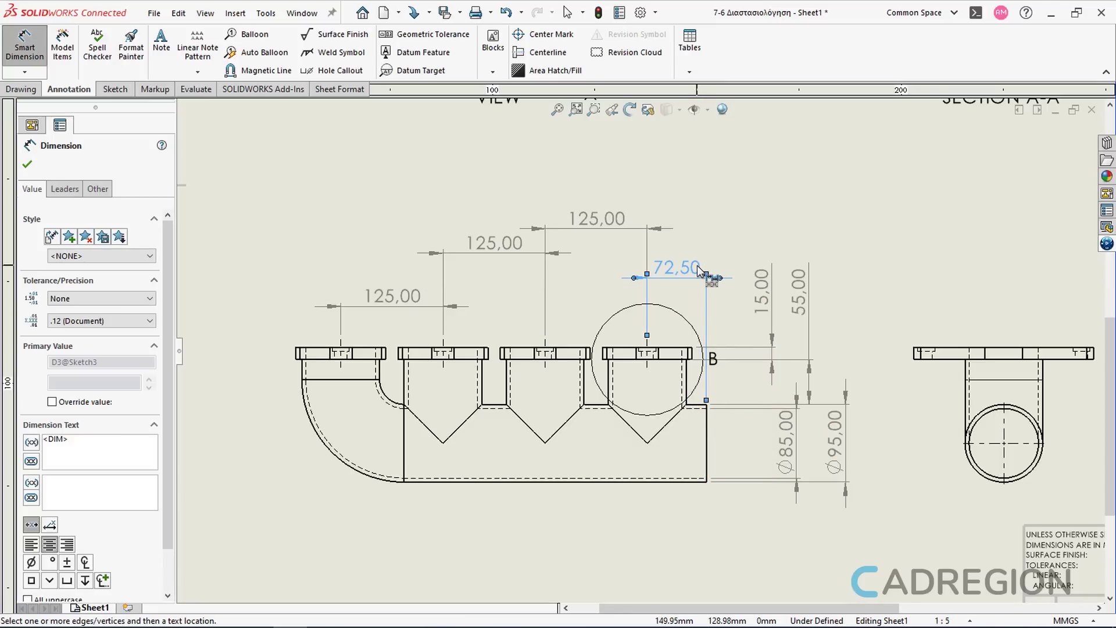
key(Escape)
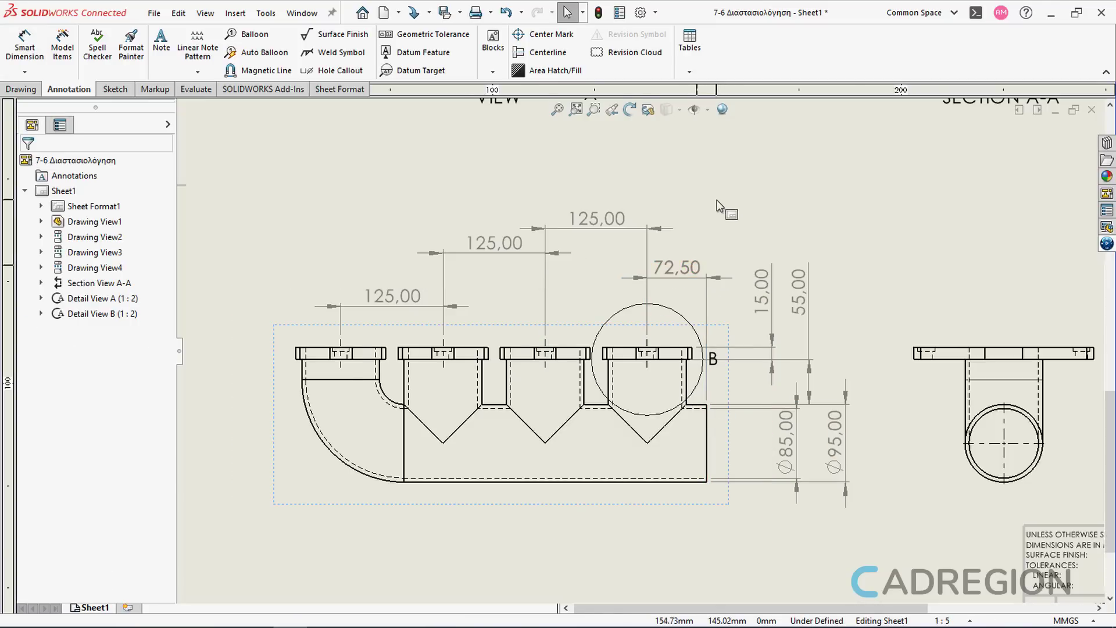
Step: Dimension the radius of the first flange's outer arc in the top view
scroll(711, 196, up, 2)
middle_drag(718, 245, 770, 417)
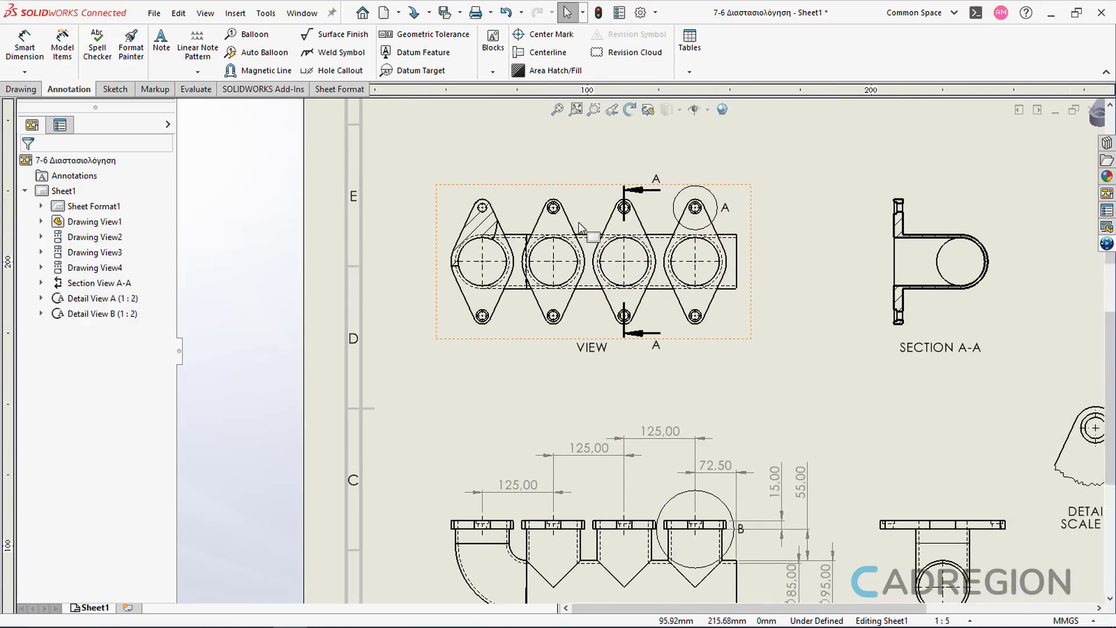
scroll(581, 231, down, 3)
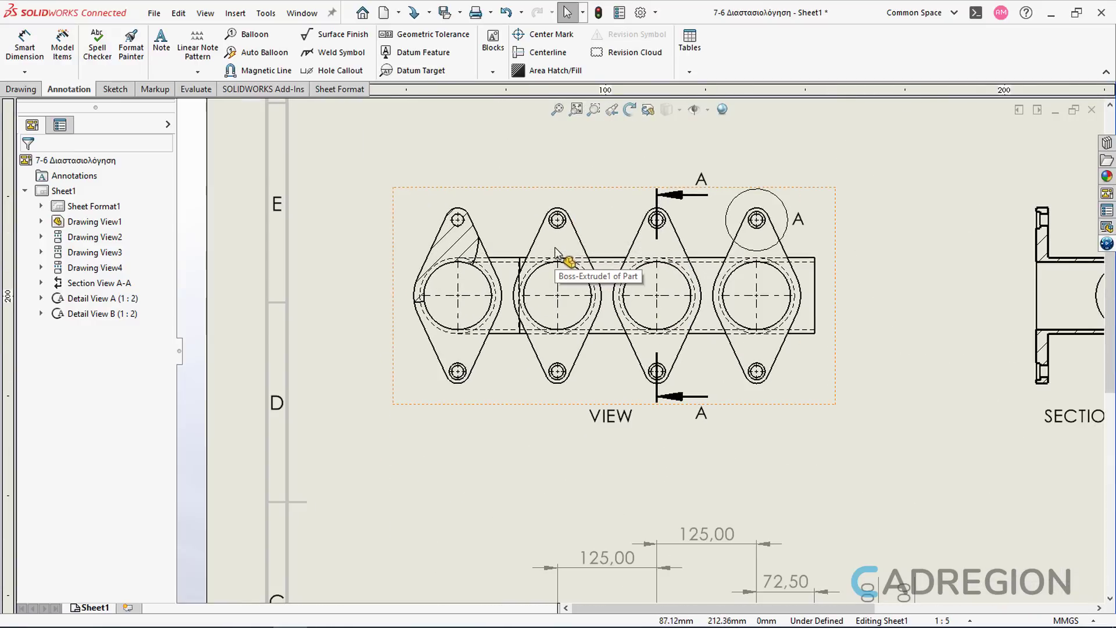
click(24, 49)
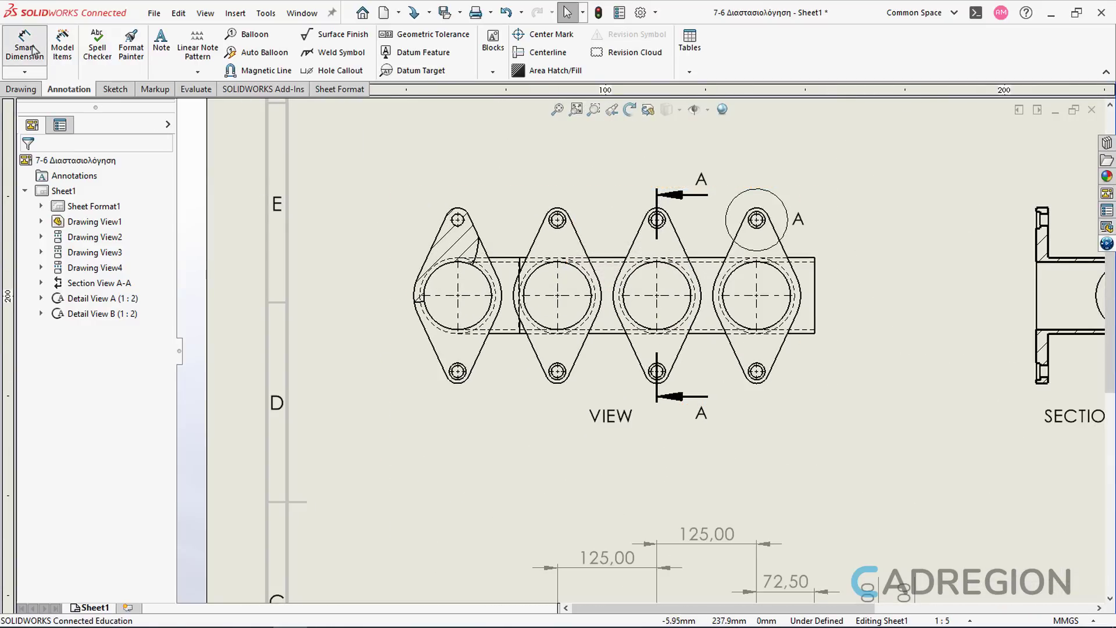
click(418, 296)
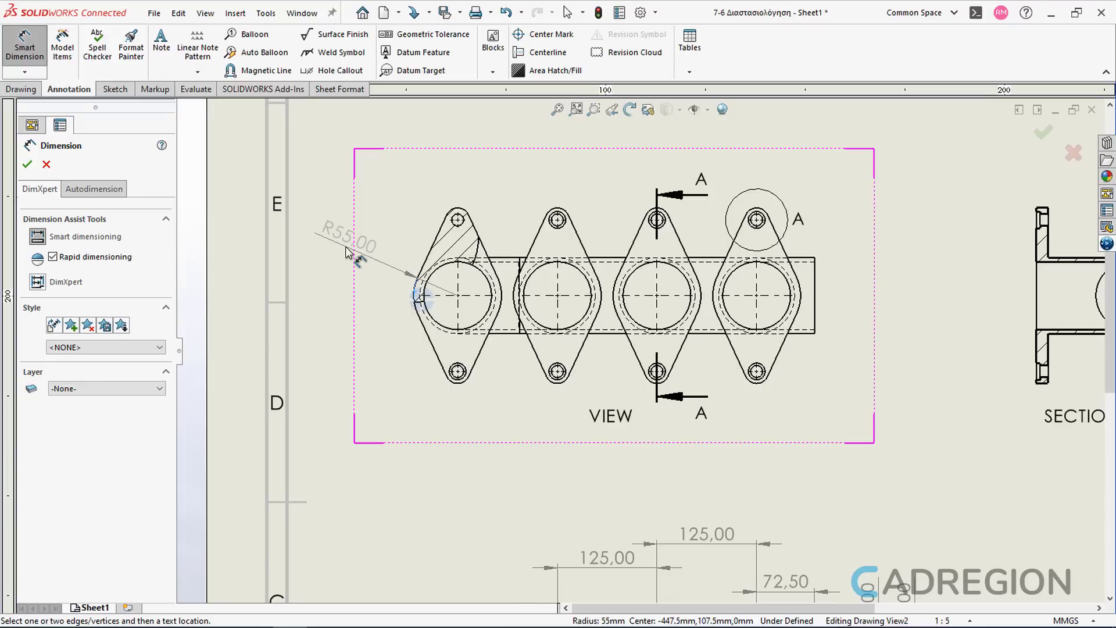
click(347, 251)
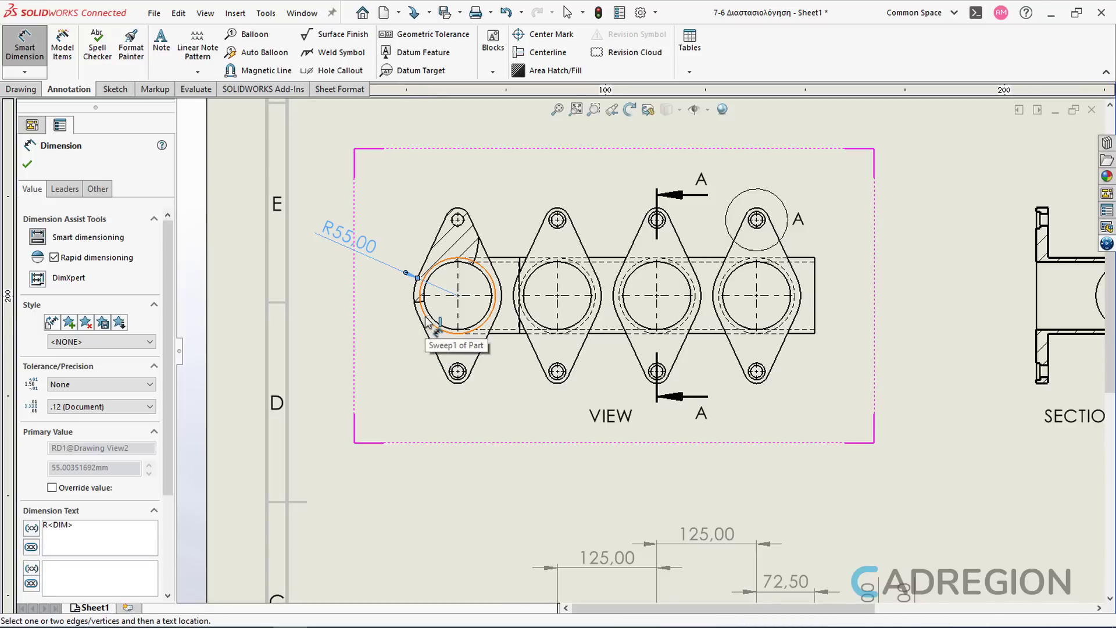
Step: Add a diameter dimension to the first flange's bore, keeping it displayed as a diameter, and move its text outward
click(430, 324)
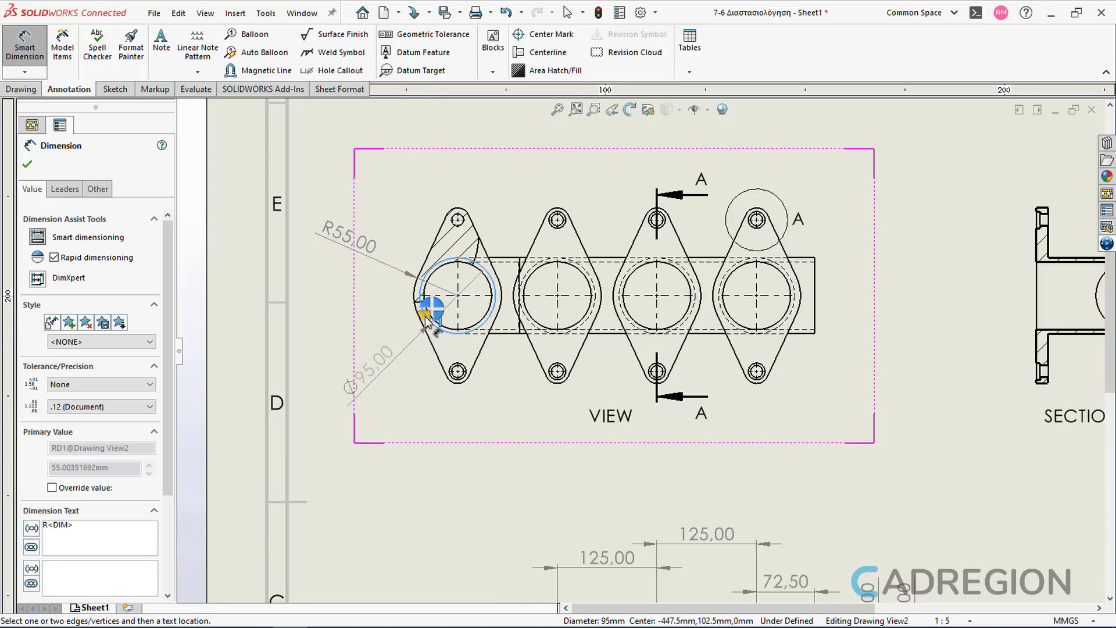
click(366, 352)
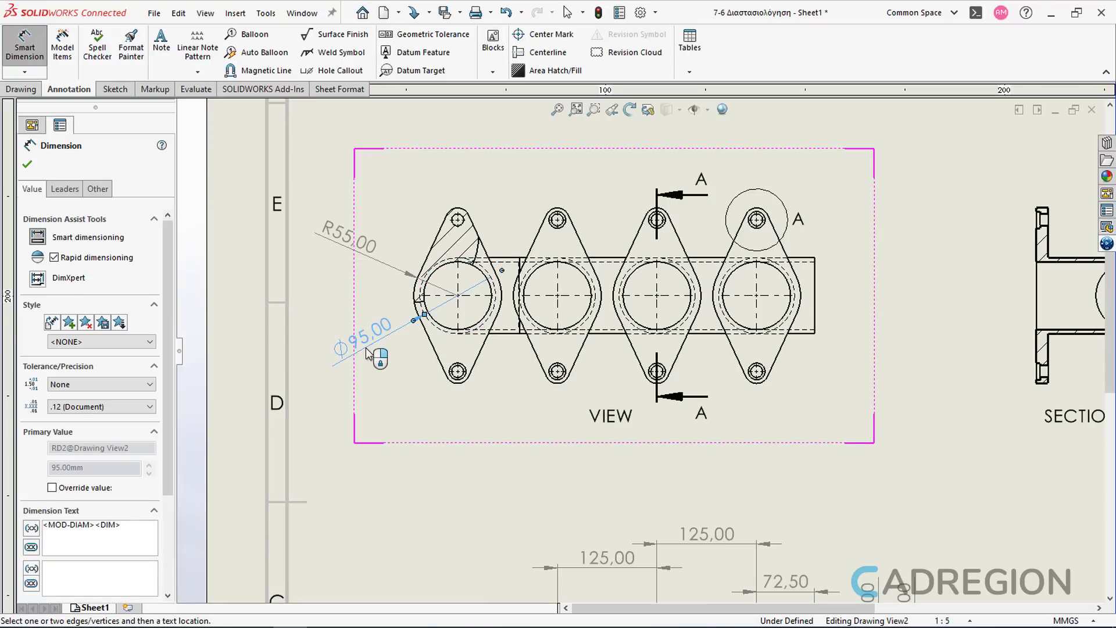
right_click(366, 349)
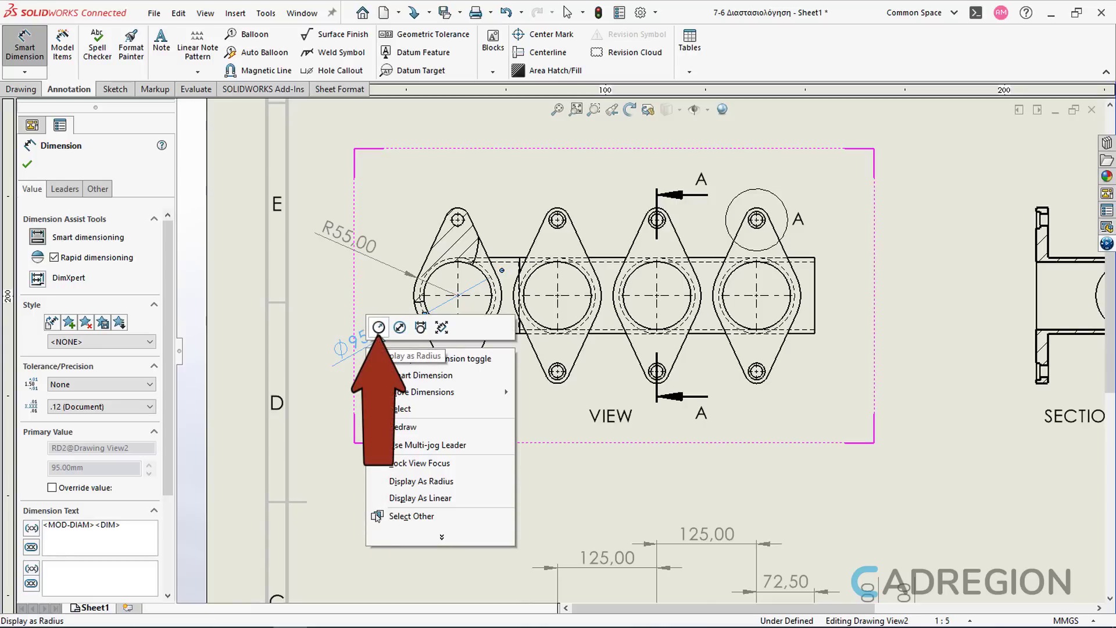
click(378, 327)
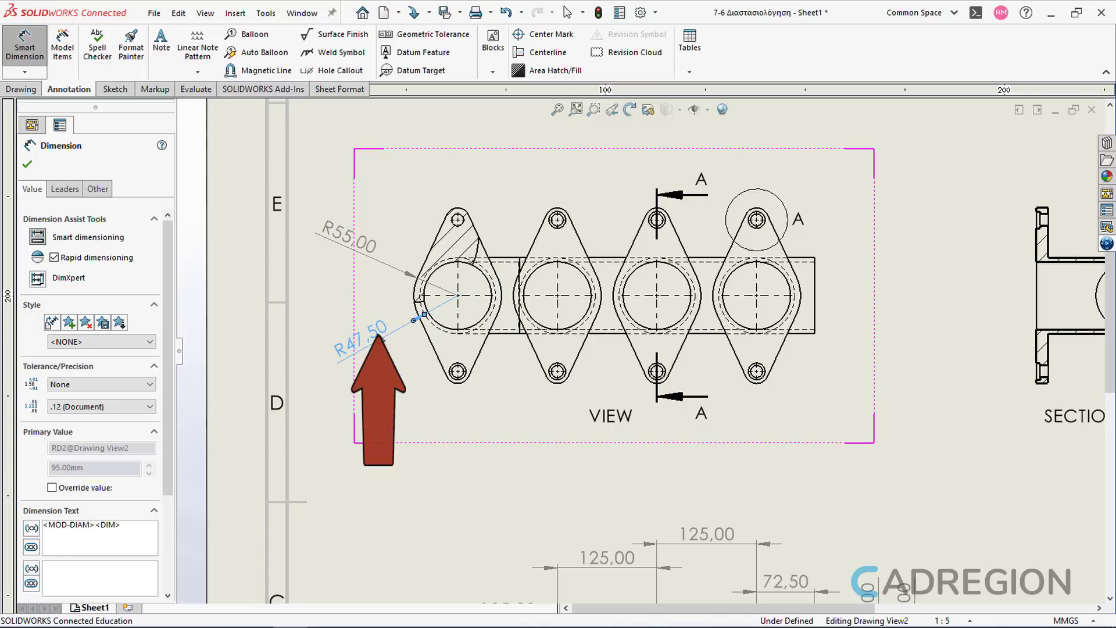
right_click(379, 339)
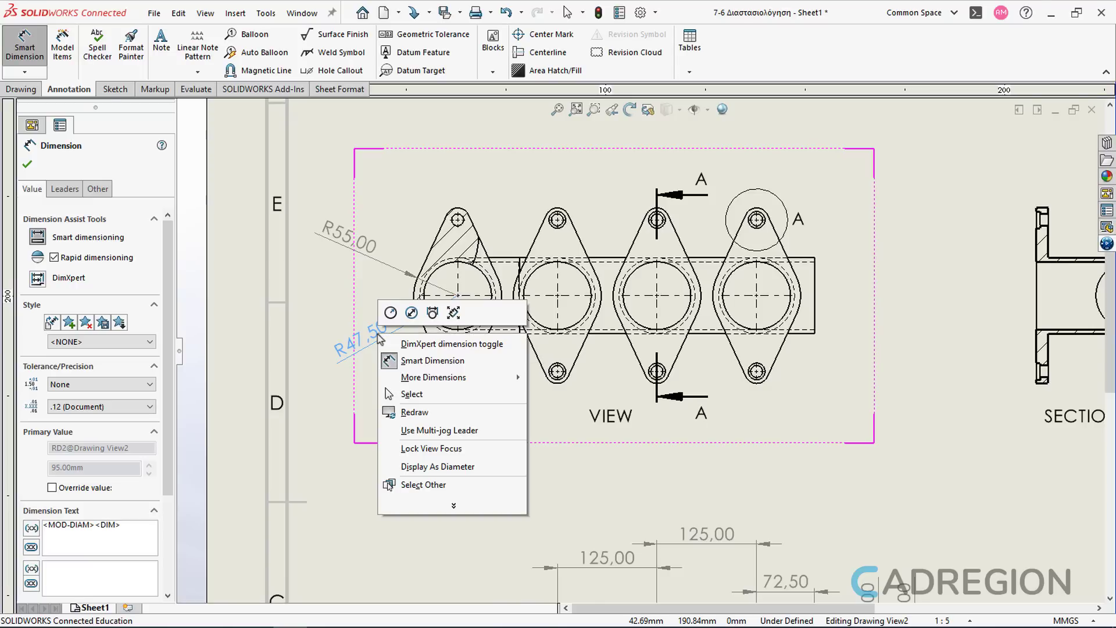
click(432, 312)
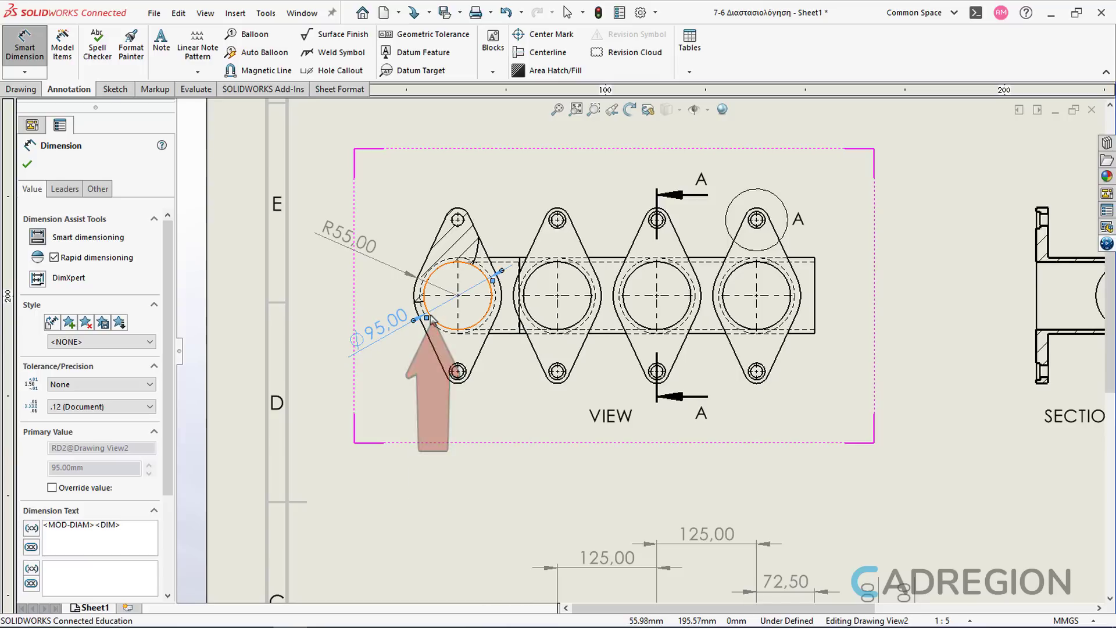
right_click(392, 332)
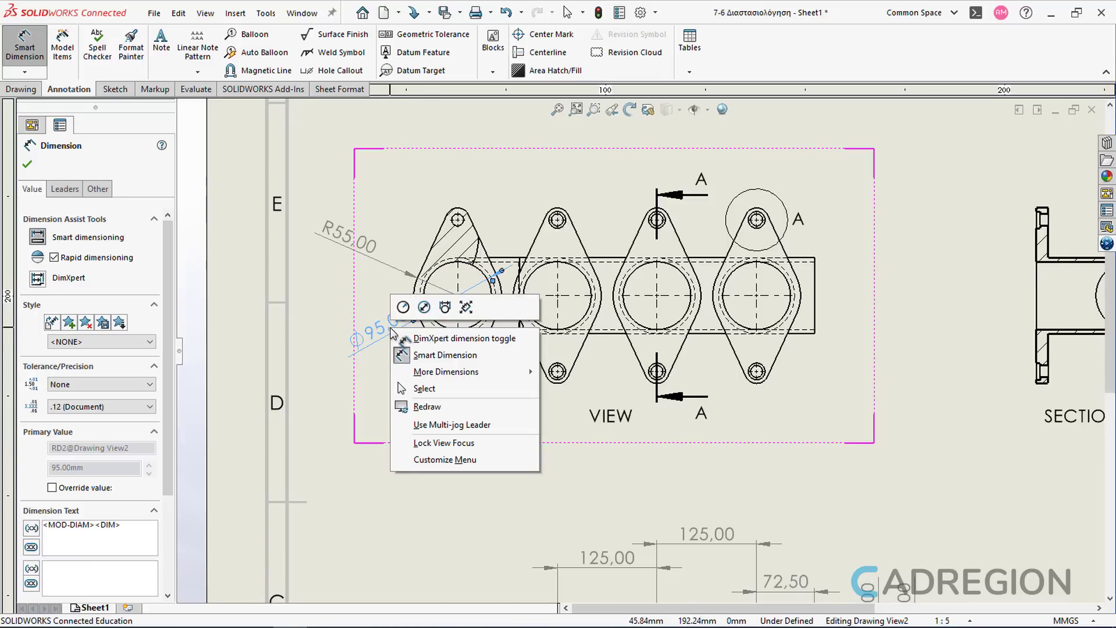
click(423, 307)
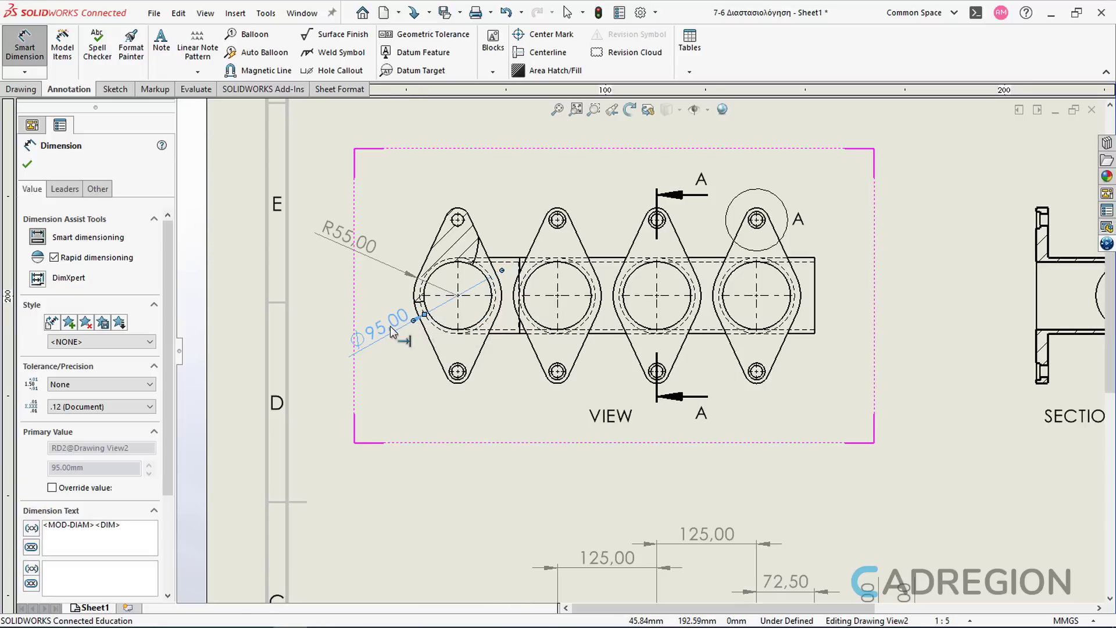
drag(376, 334, 353, 347)
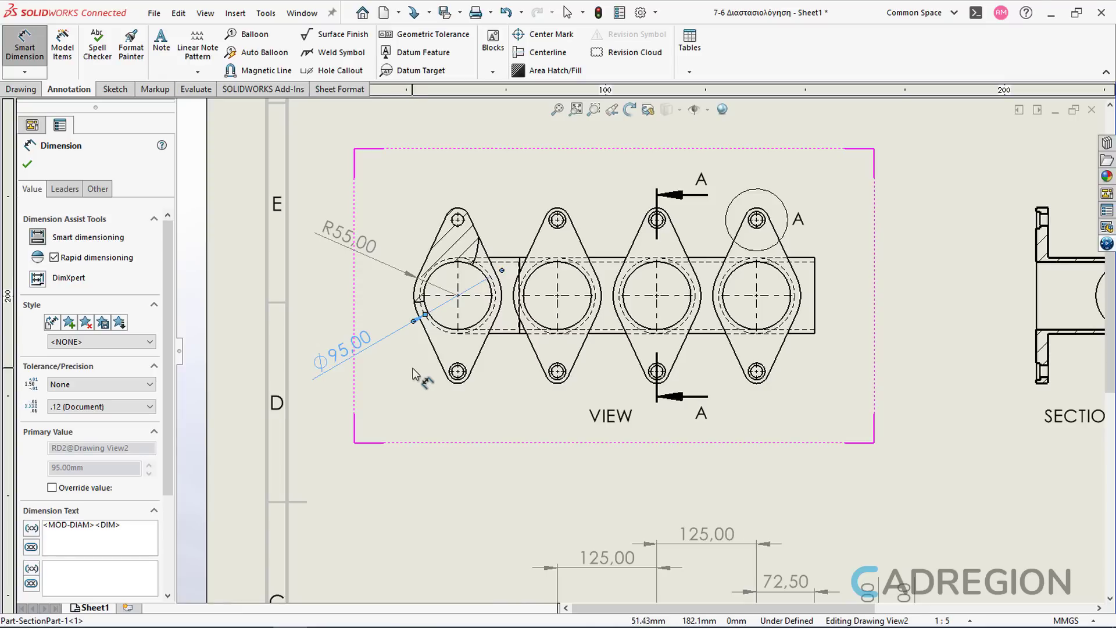
Step: Create baseline dimensions from the first flange's center to the centers of the other three flanges
ctrl+middle_drag(427, 379, 379, 420)
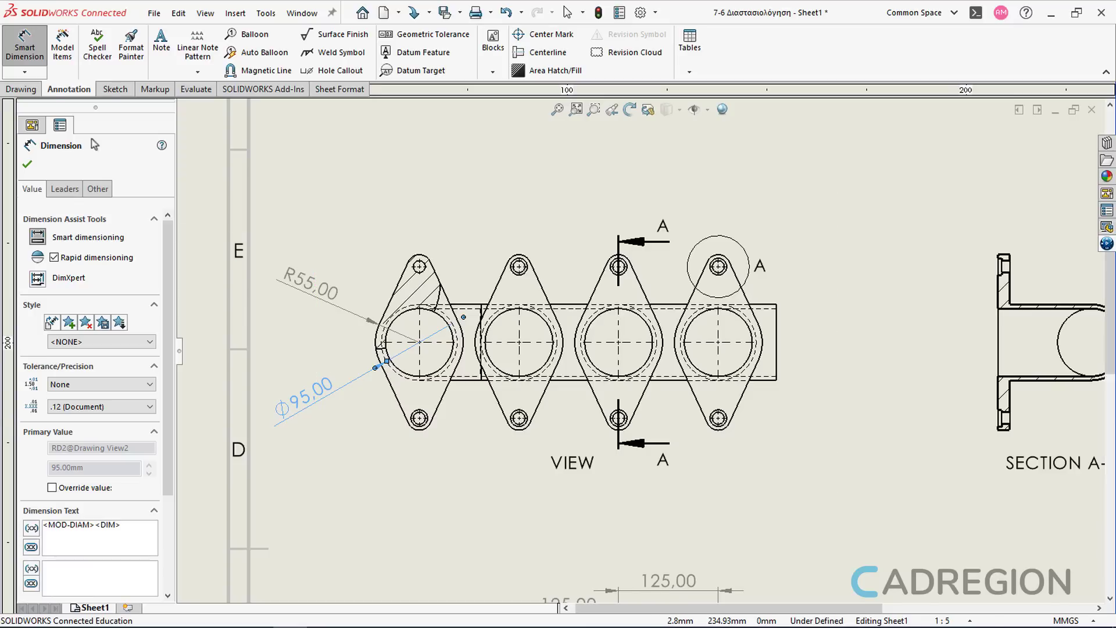
click(25, 72)
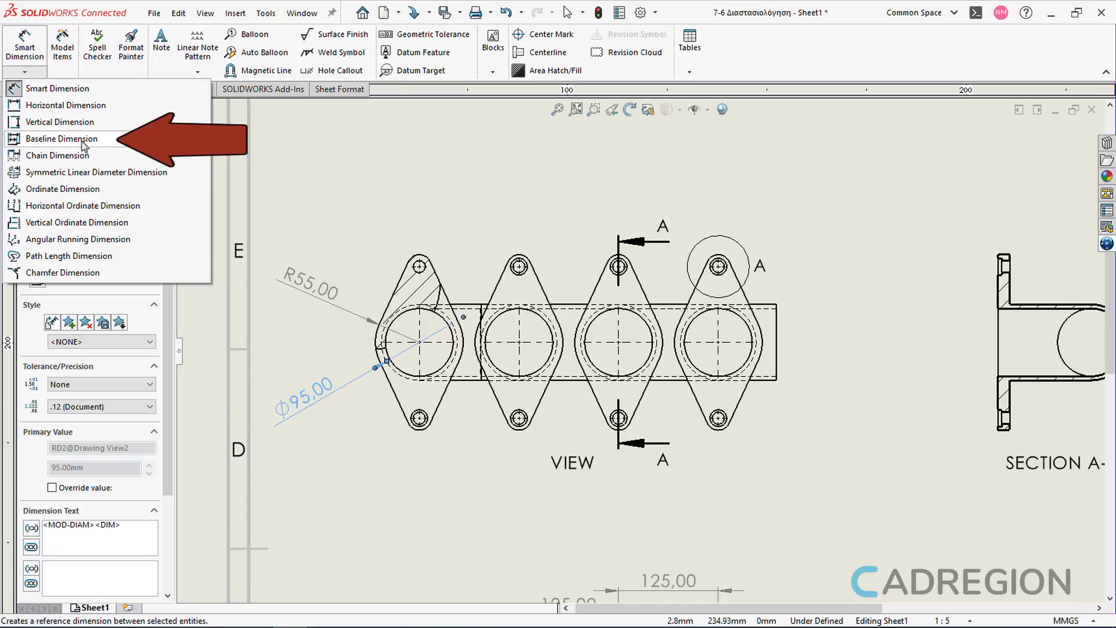
click(116, 145)
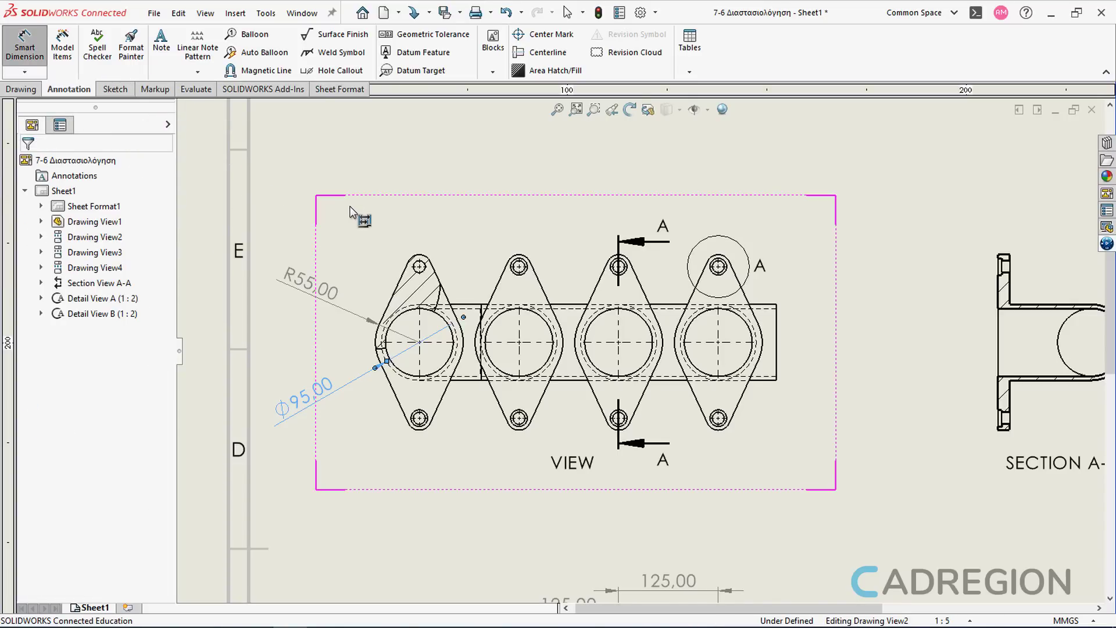
click(398, 318)
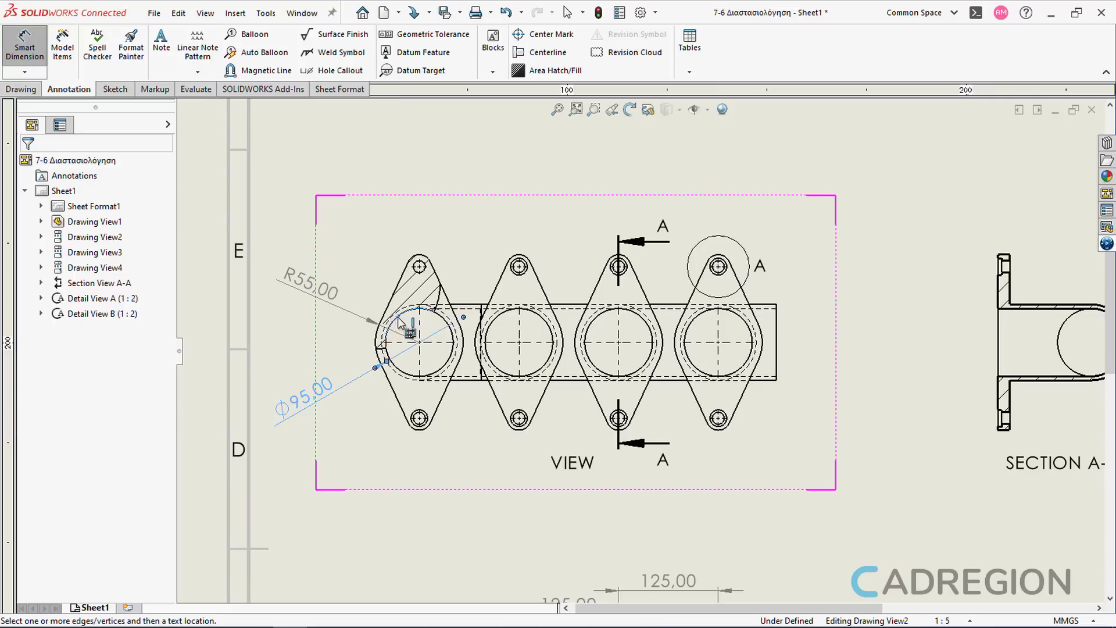
click(499, 318)
click(611, 314)
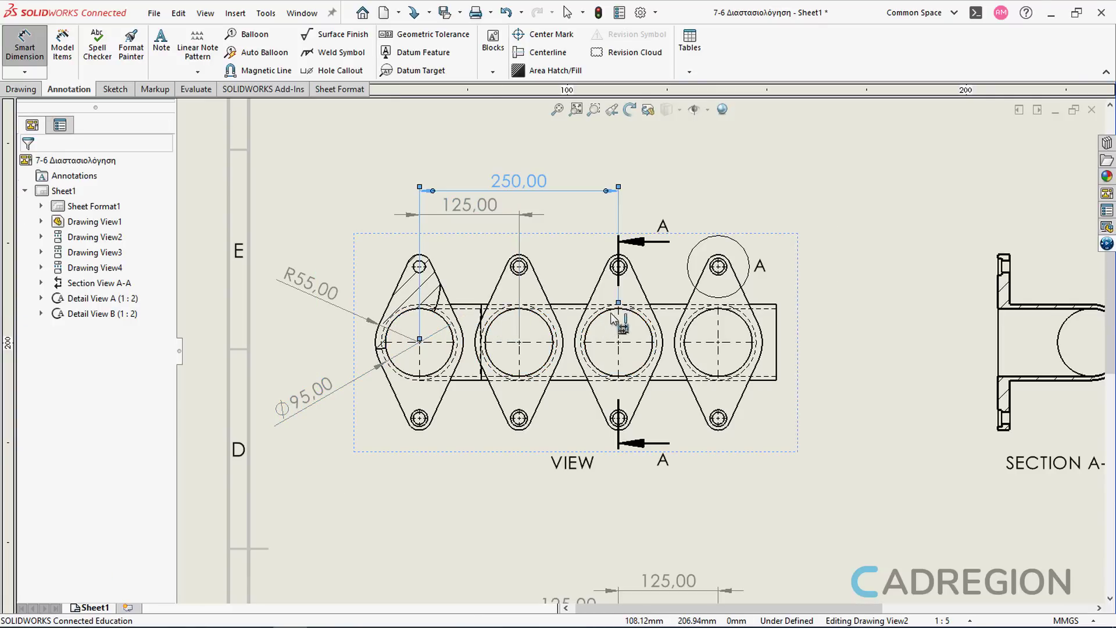
click(699, 324)
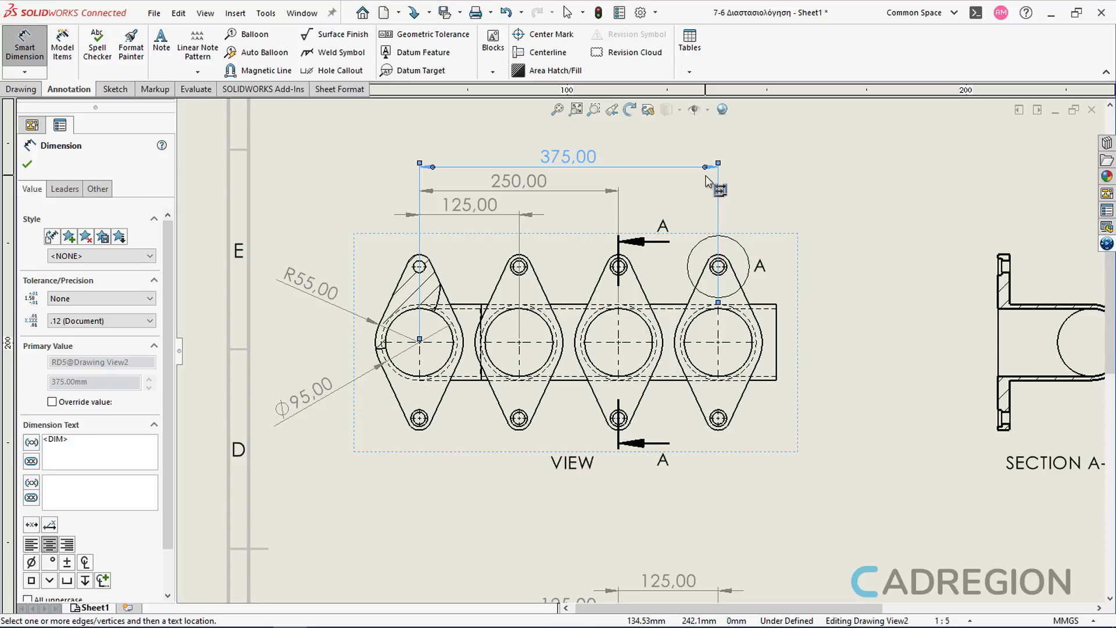
key(Escape)
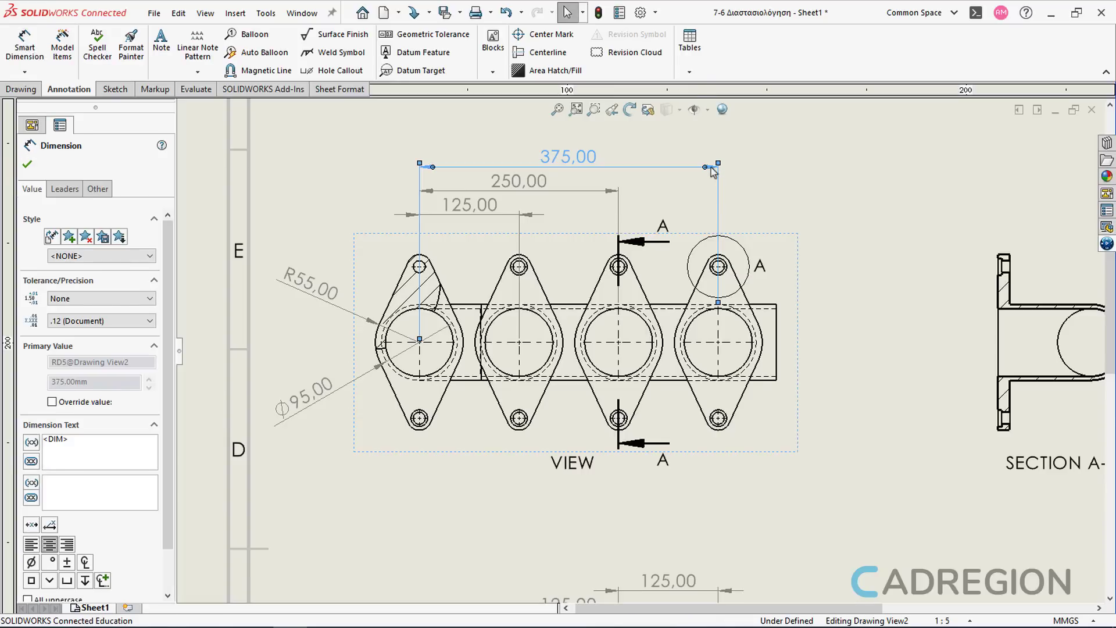
Step: Add the pipe's end edge to the baseline dimension set after the last flange
right_click(713, 172)
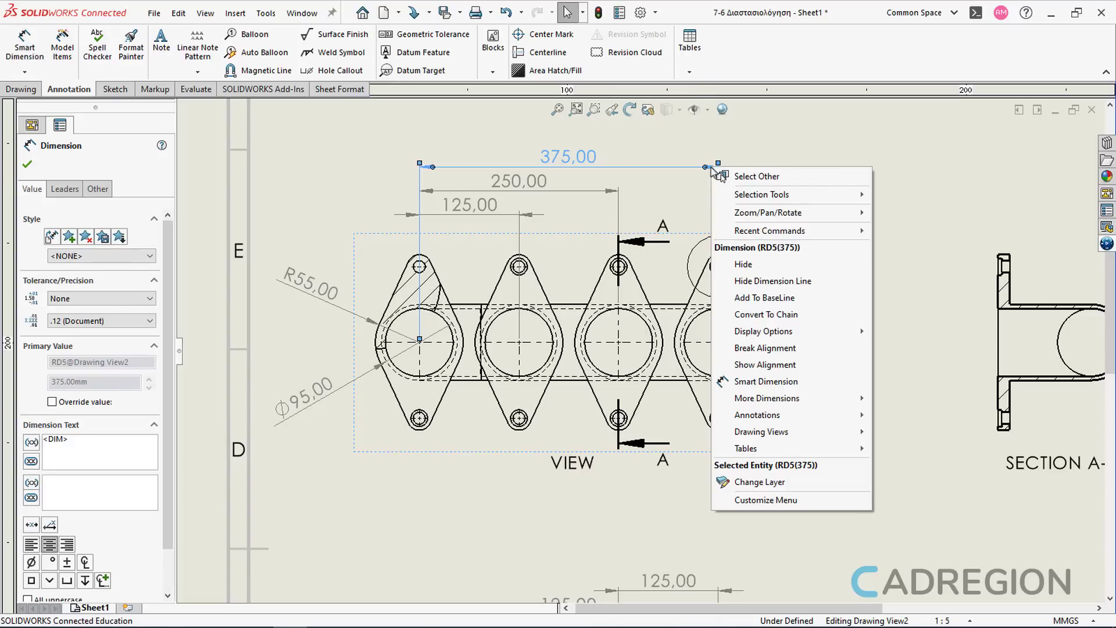
click(808, 298)
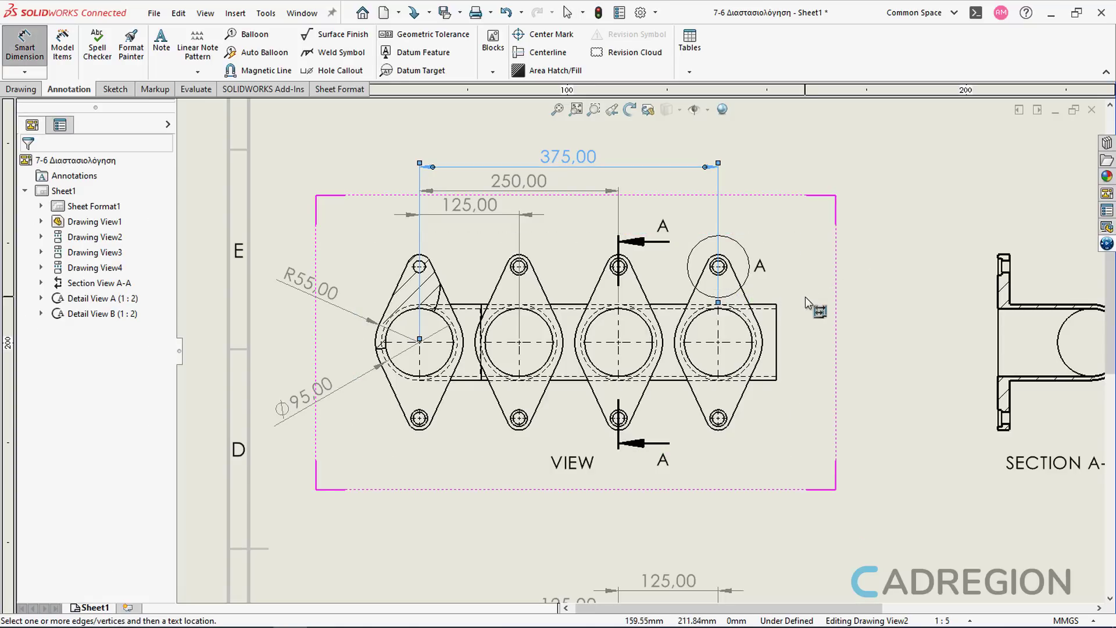
click(777, 327)
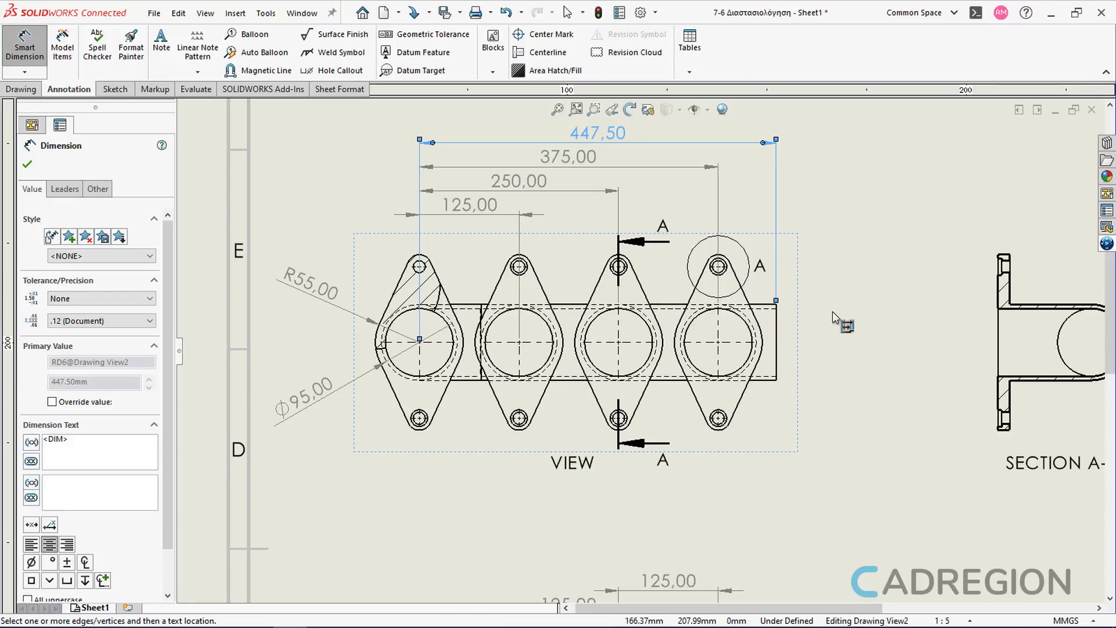
key(Escape)
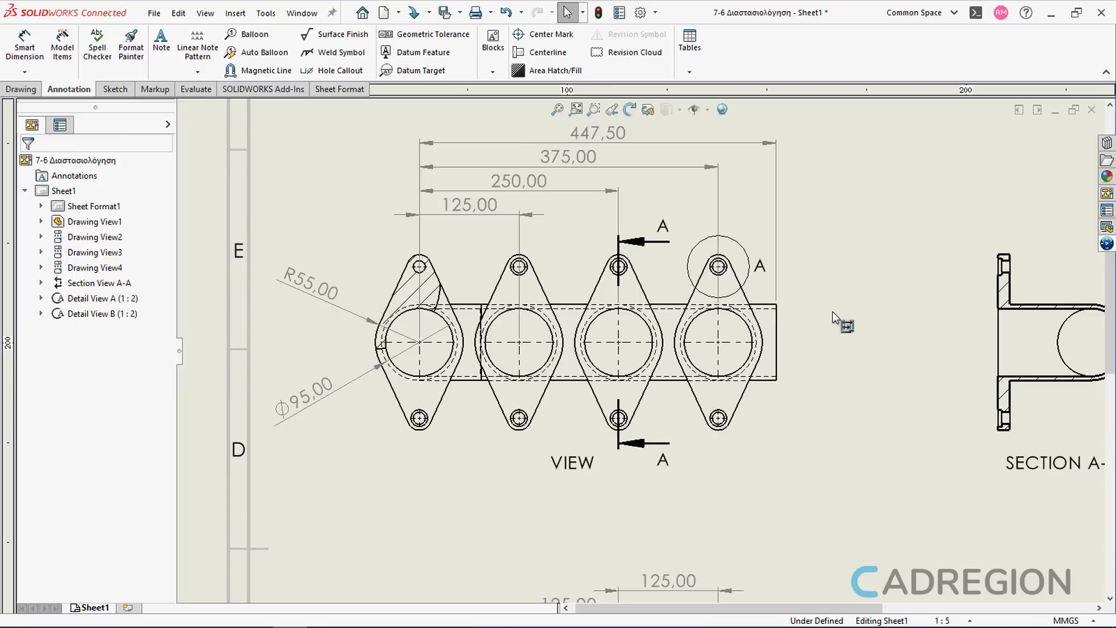
Step: Replace the fourth flange's center mark by deleting it and inserting a new center mark on its bore
click(740, 341)
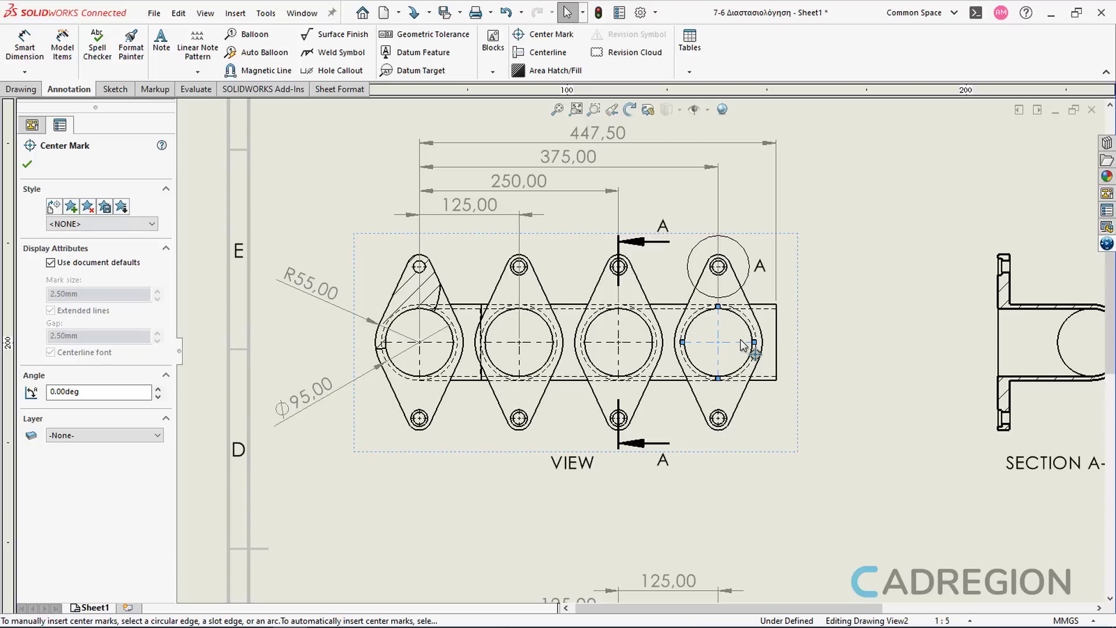
key(Delete)
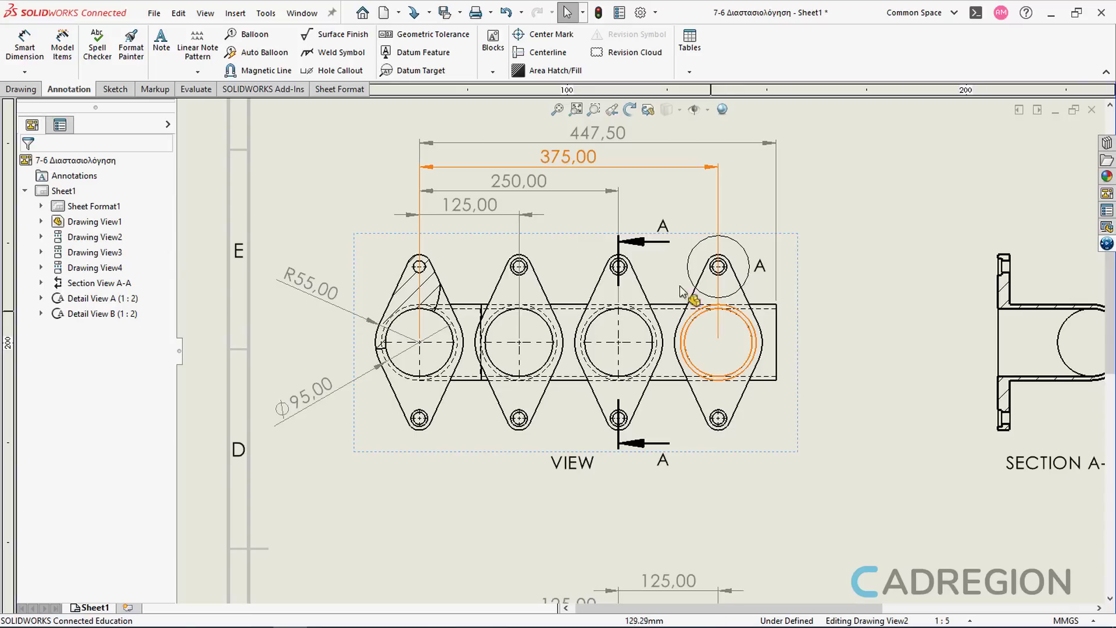
click(547, 42)
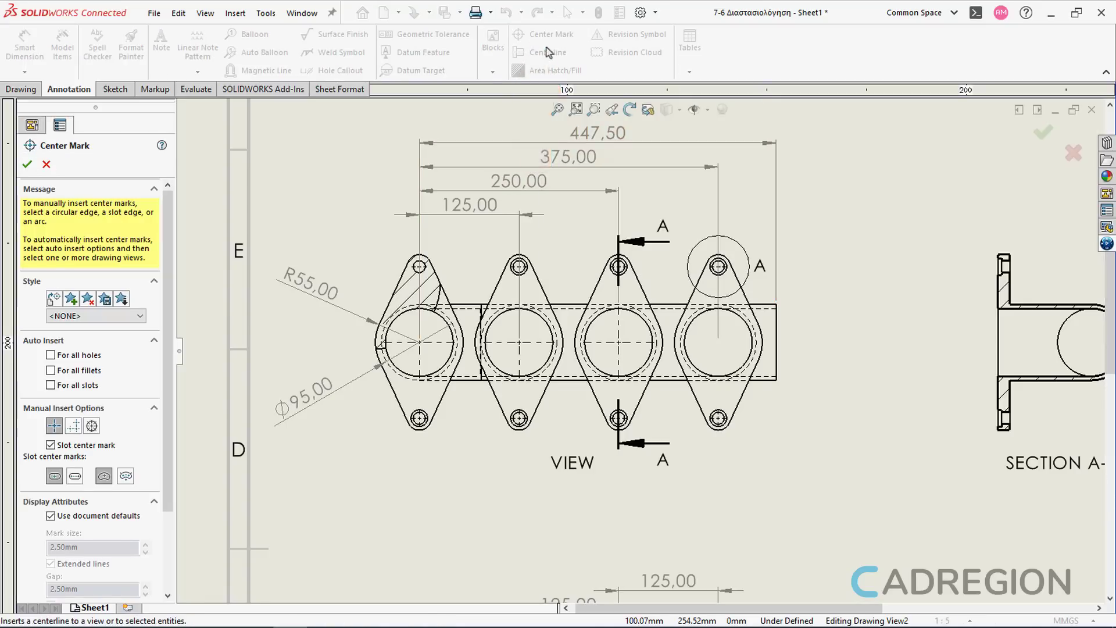
click(699, 326)
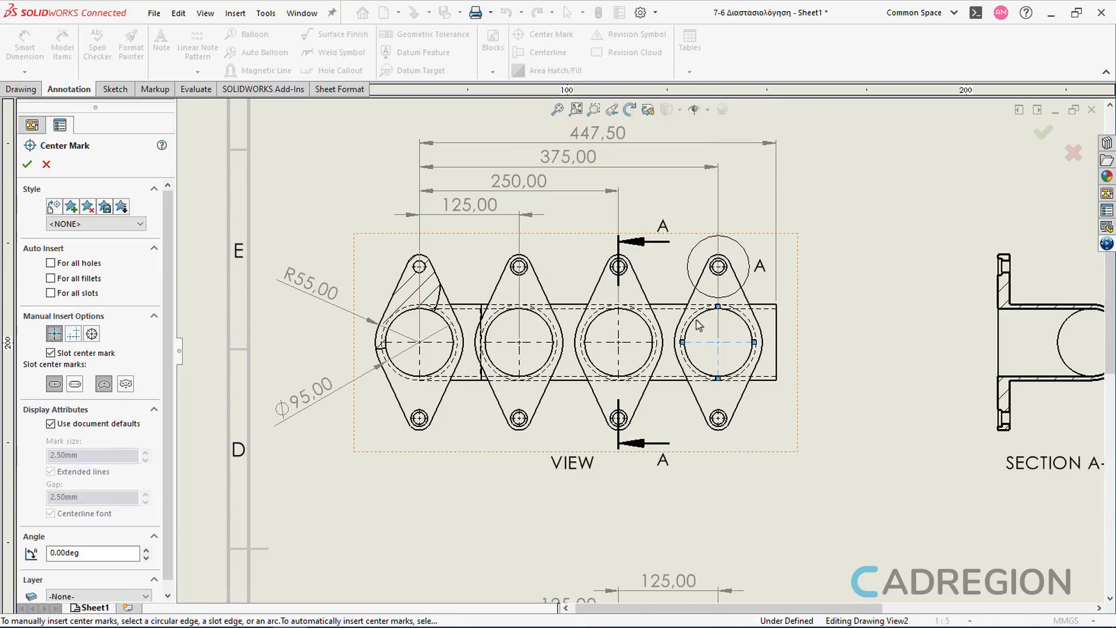
key(Escape)
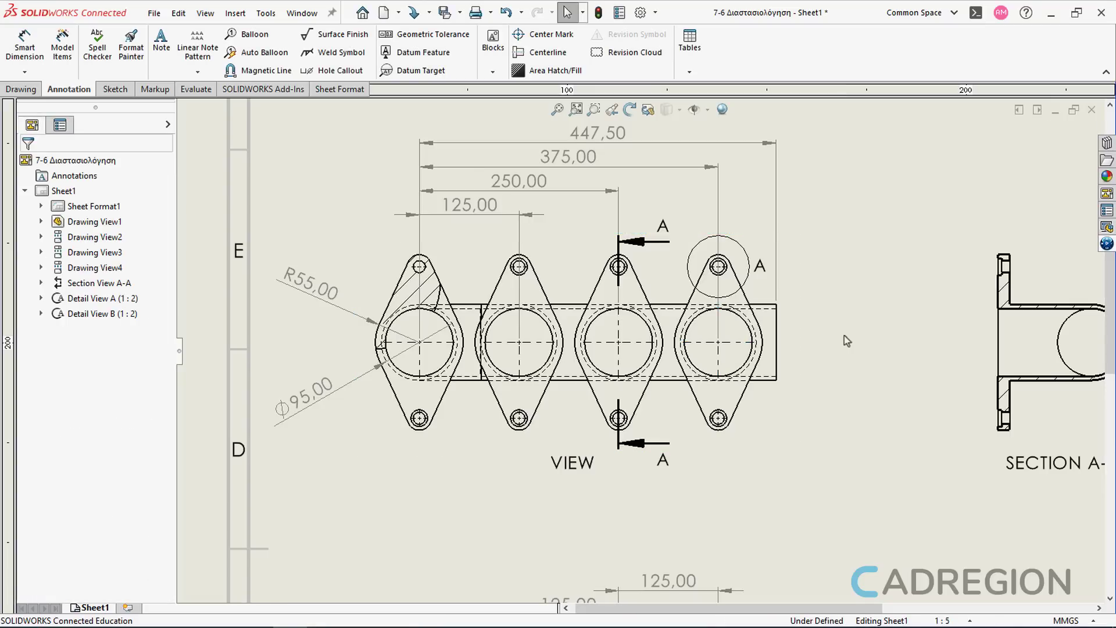
key(Escape)
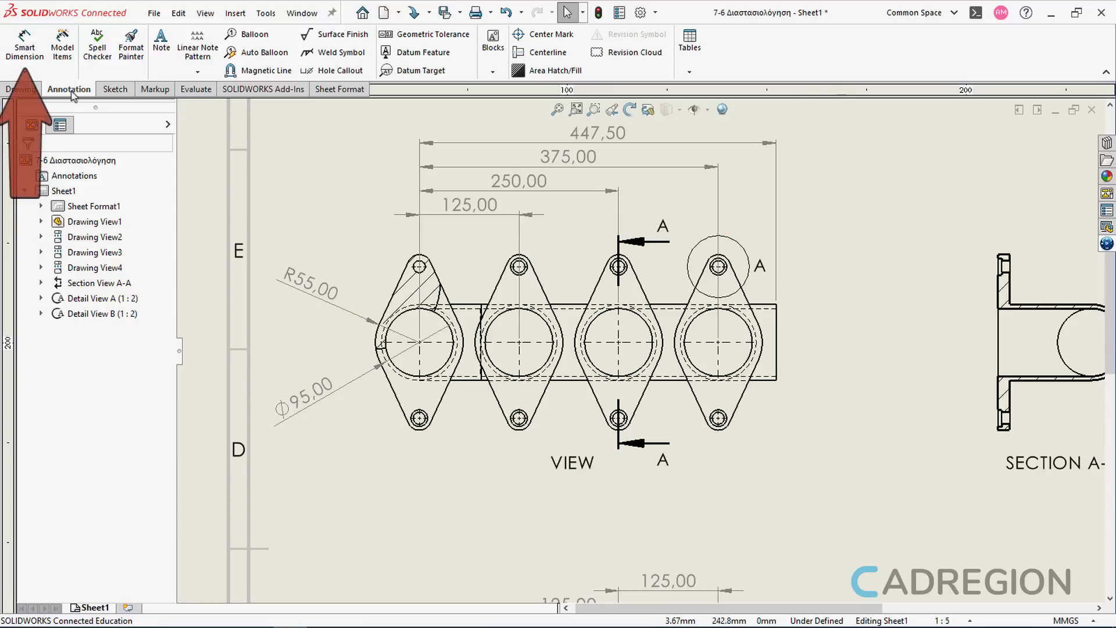
Step: Add an angular dimension between the facing lower edges of the first and second flanges
click(41, 61)
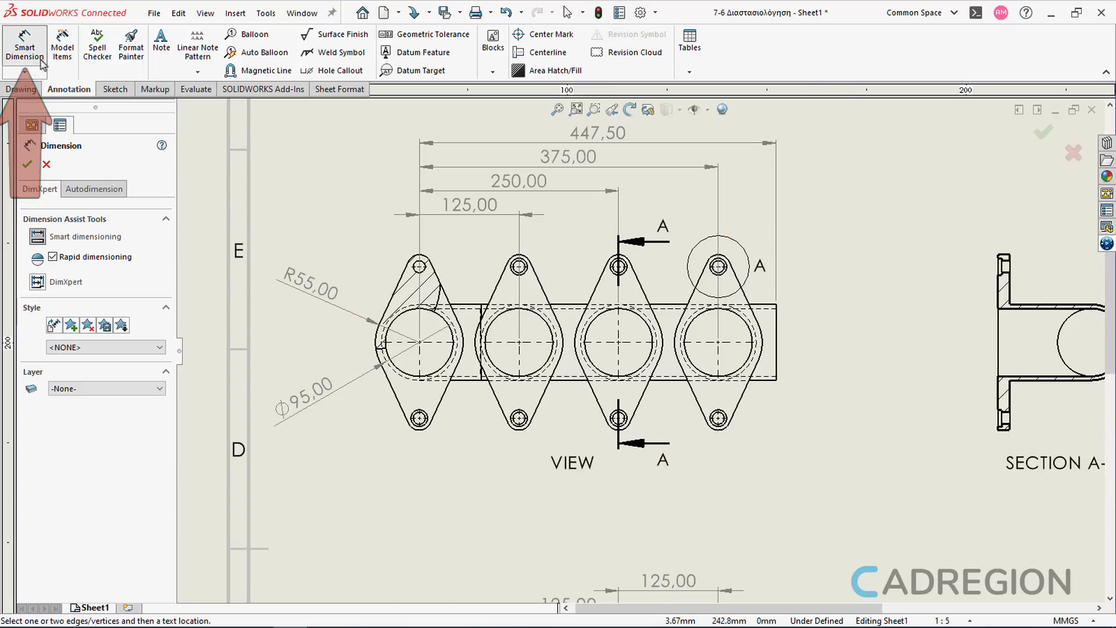
click(442, 403)
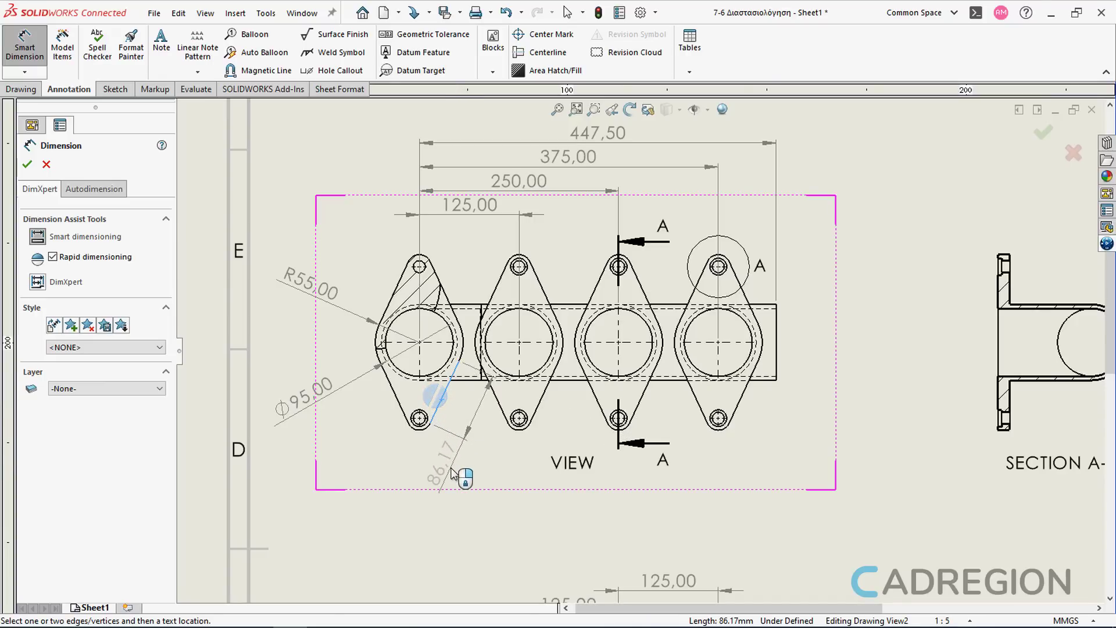
click(502, 406)
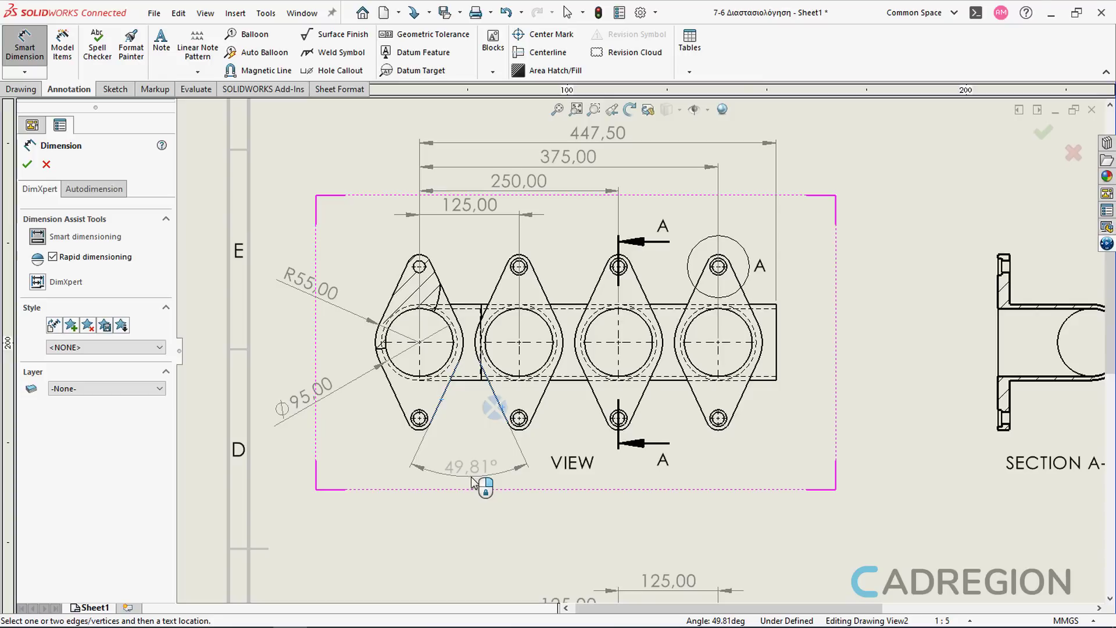
click(472, 478)
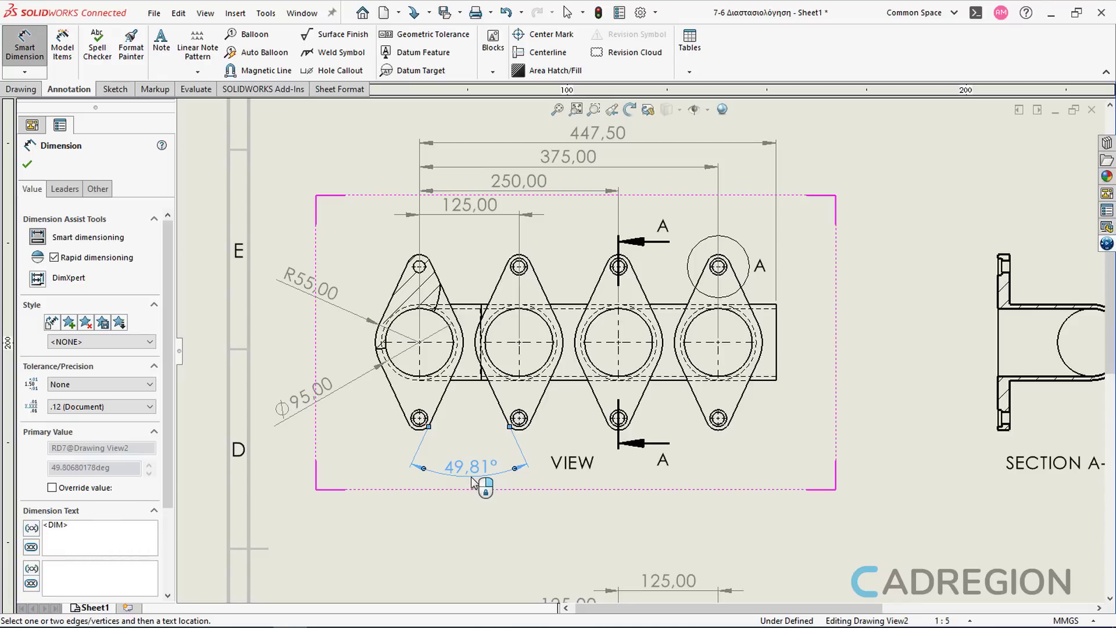
Step: Add a hole callout to the counterbored hole in Detail View A, placing the text above the detail
key(Escape)
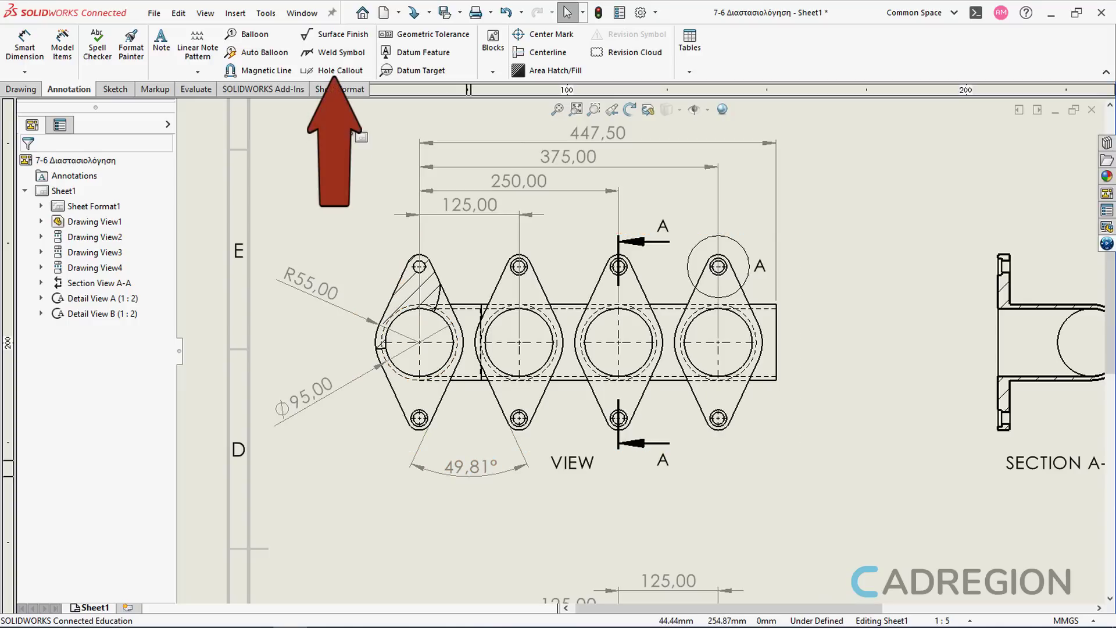
click(345, 76)
scroll(898, 470, up, 2)
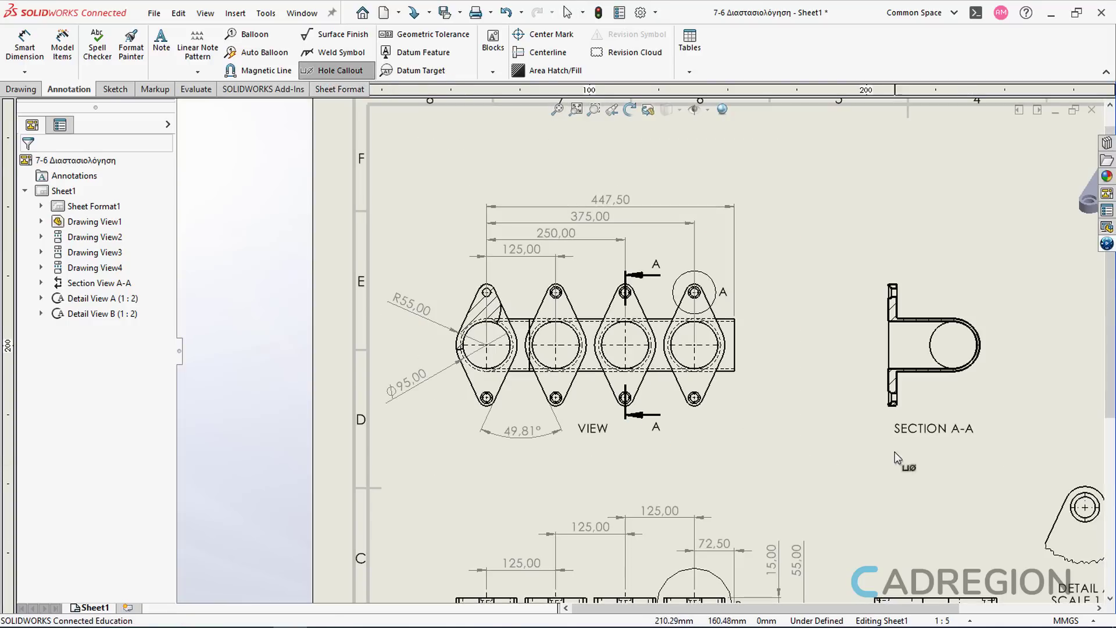
mouse_move(853, 425)
middle_down()
mouse_move(520, 353)
mouse_move(385, 288)
middle_up()
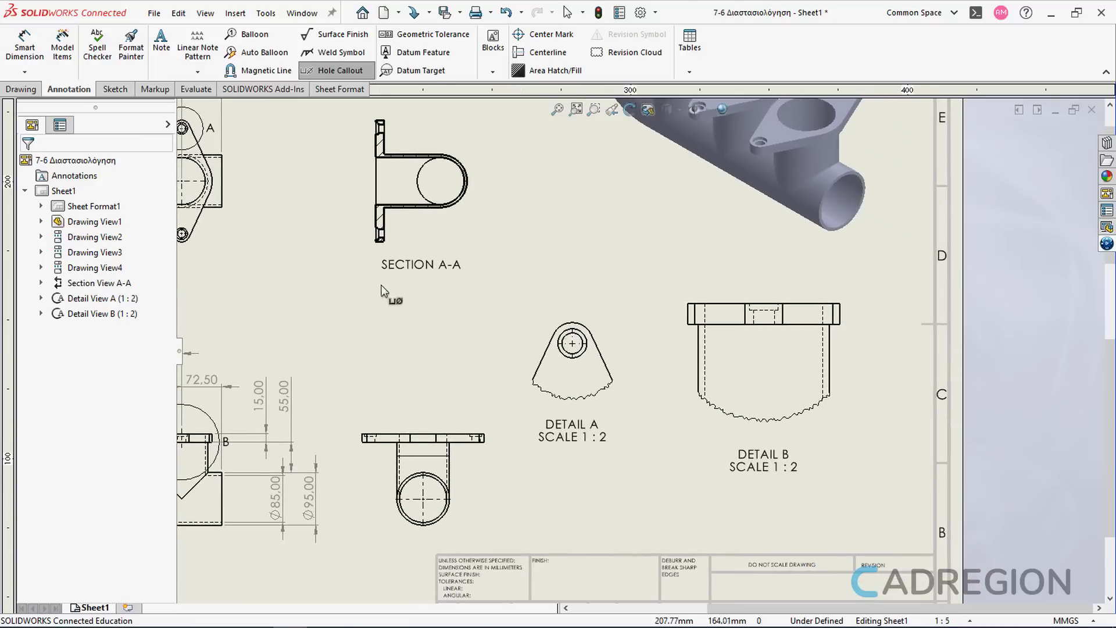
scroll(574, 336, down, 2)
click(573, 339)
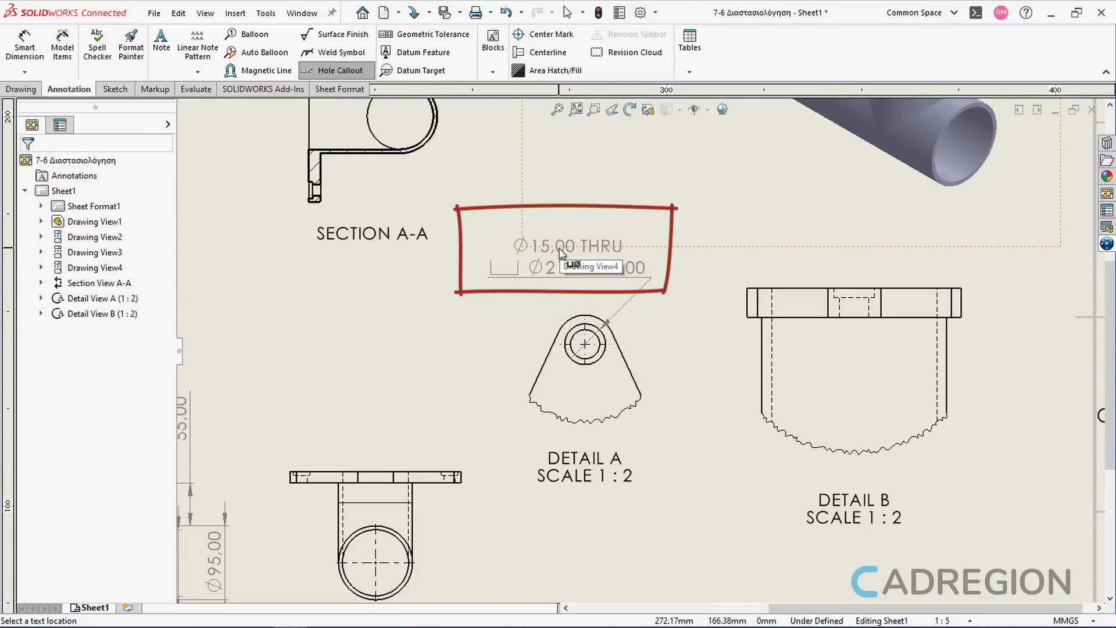
click(560, 249)
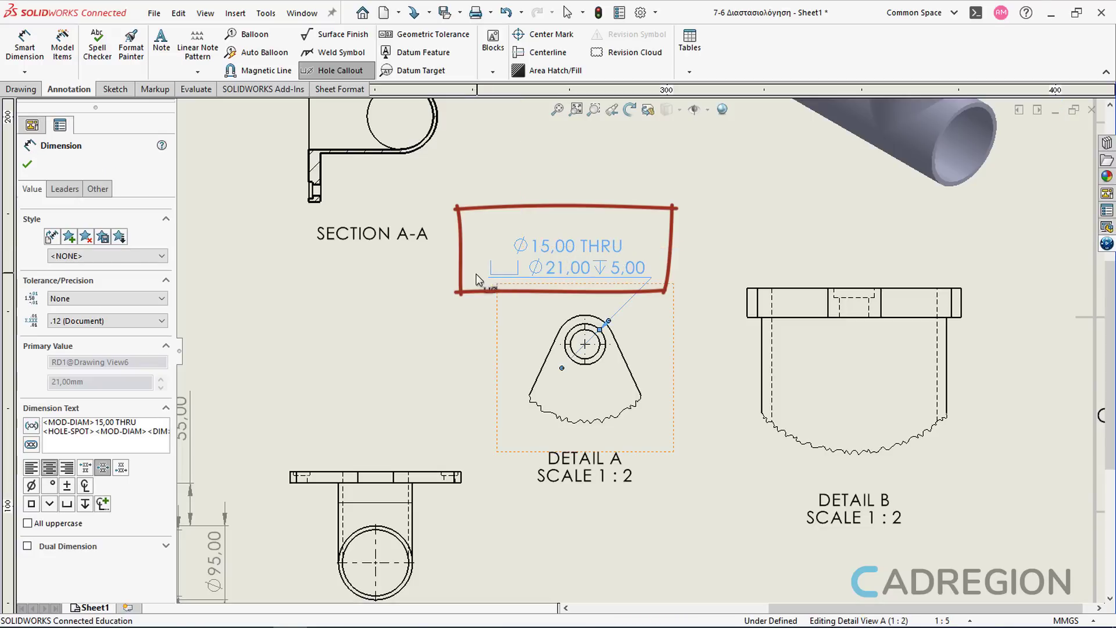
key(Escape)
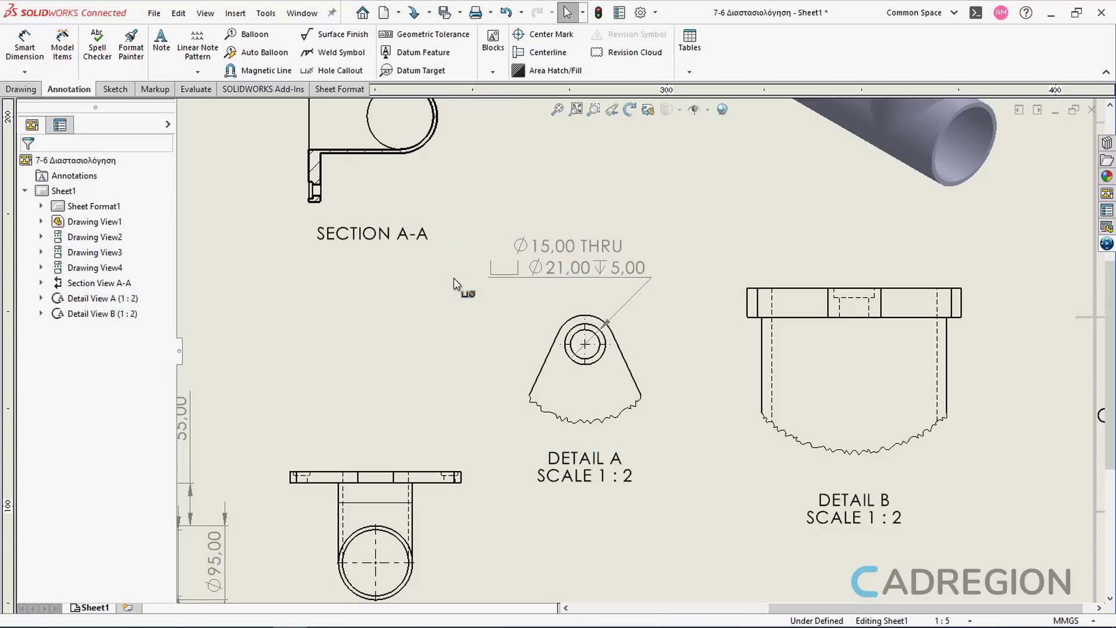